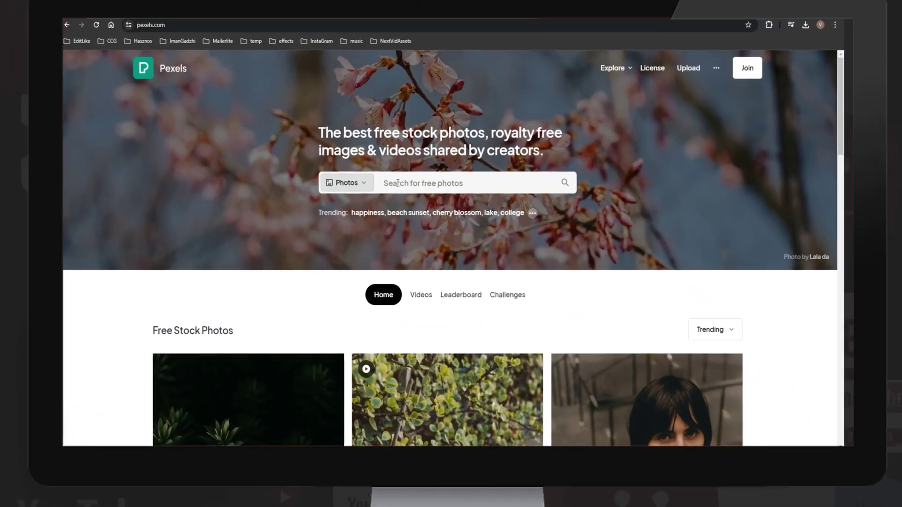
# Search Pexels' free videos for "forest sunrise".
pyautogui.click(346, 183)
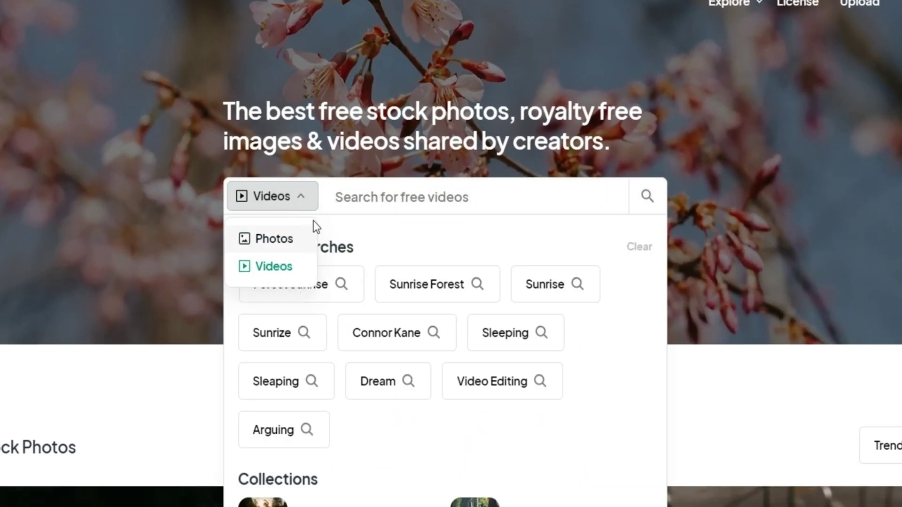
pyautogui.write('fores')
pyautogui.write('t s')
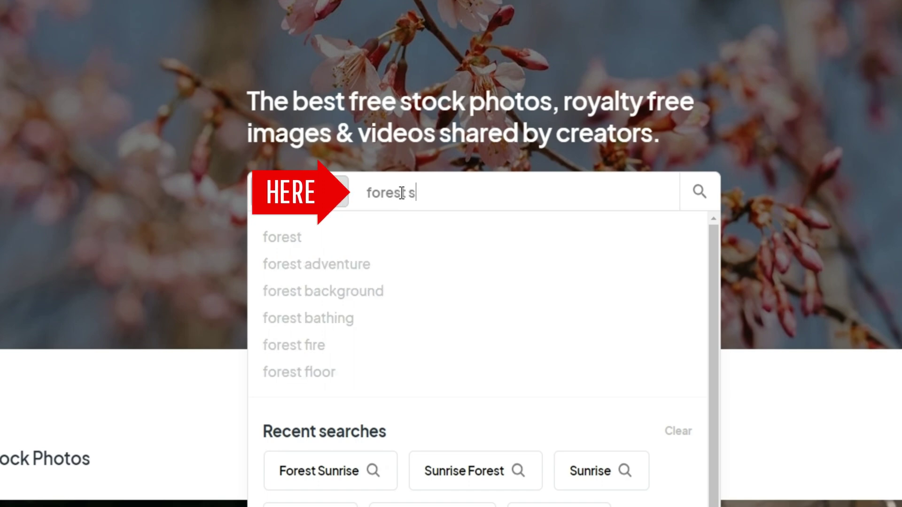
pyautogui.write('unrise')
pyautogui.press('Return')
# Find the clip of dark trees in a misty meadow at sunrise among the results and download it.
pyautogui.scroll(-5, 550, 162)
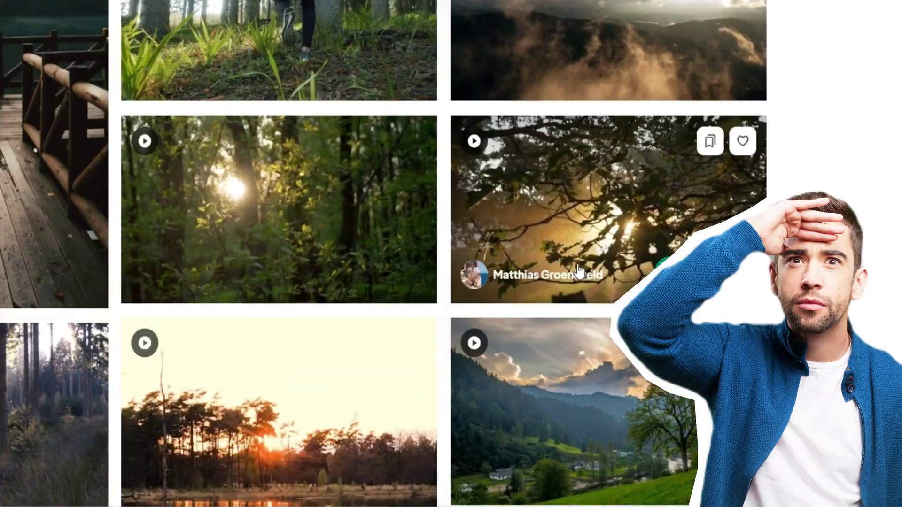
pyautogui.scroll(-10, 563, 281)
pyautogui.scroll(-5, 630, 322)
pyautogui.moveTo(243, 214)
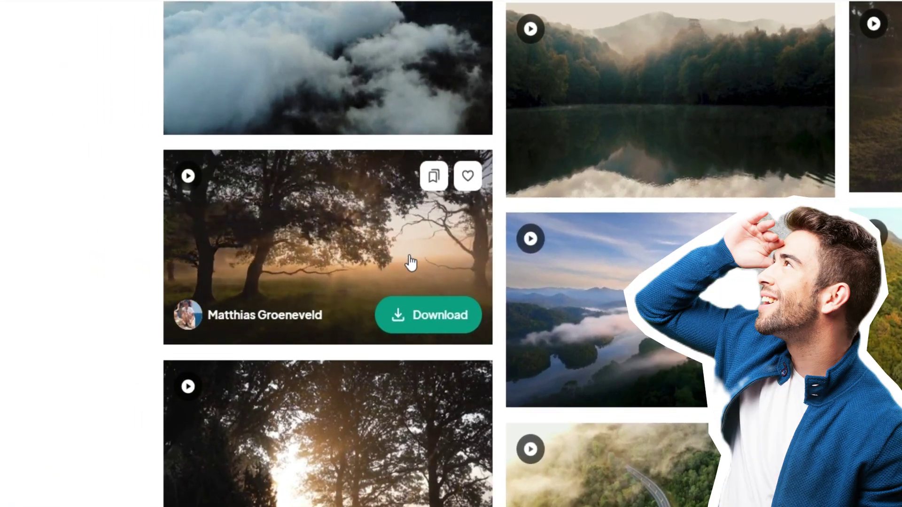
pyautogui.click(410, 261)
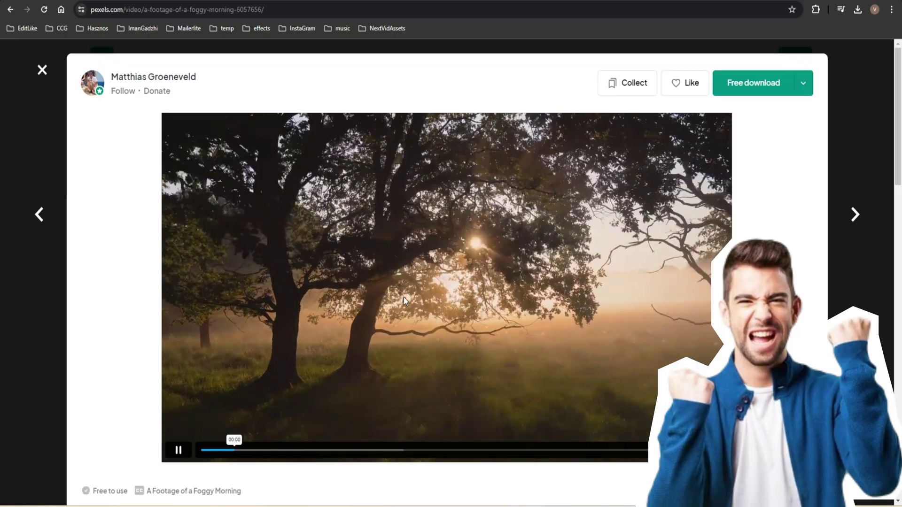
pyautogui.click(747, 84)
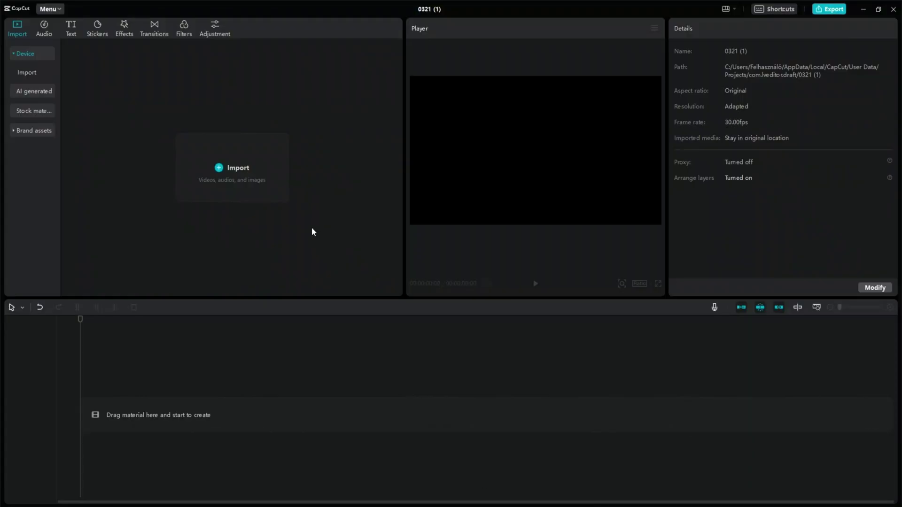
# Switch to CapCut, import the forest clip and bkg_blue.png, and stack the clip above the blue image at the timeline start.
pyautogui.moveTo(265, 184); pyautogui.dragTo(264, 182)
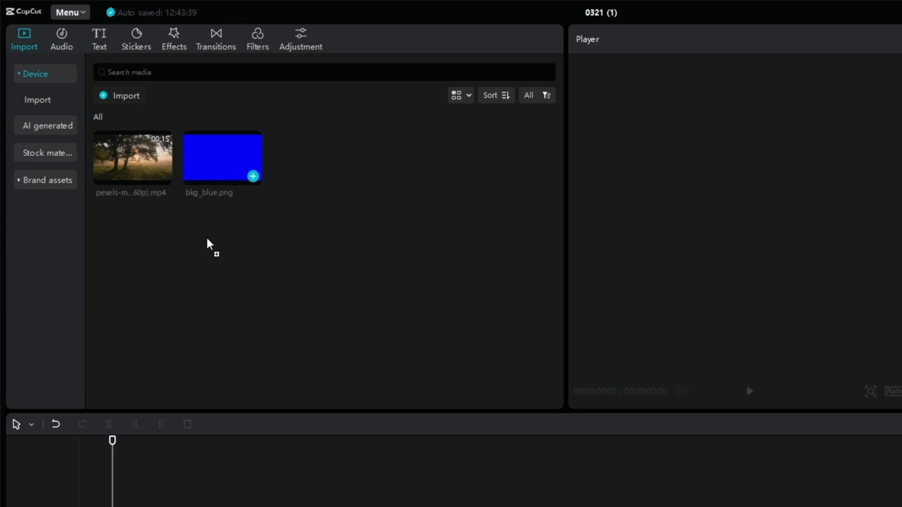
pyautogui.moveTo(210, 244); pyautogui.dragTo(118, 470)
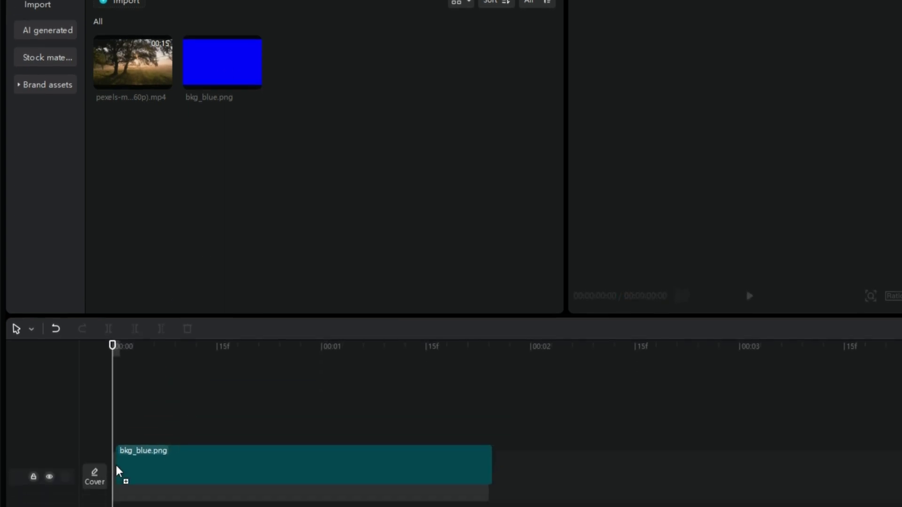
pyautogui.moveTo(163, 83); pyautogui.dragTo(114, 430)
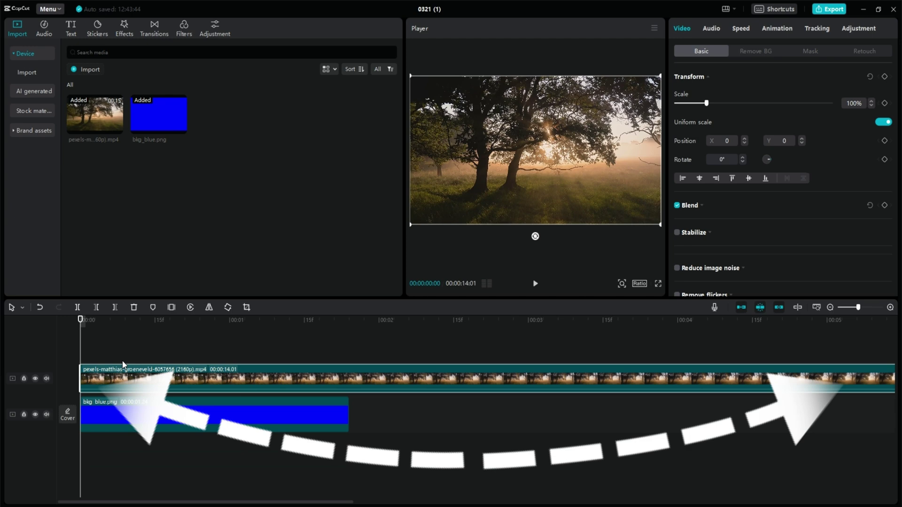
# Extend the bkg_blue.png clip so it ends together with the forest clip.
pyautogui.scroll(-4, 172, 407)
pyautogui.click(148, 410)
pyautogui.hotkey('shift', 'z')
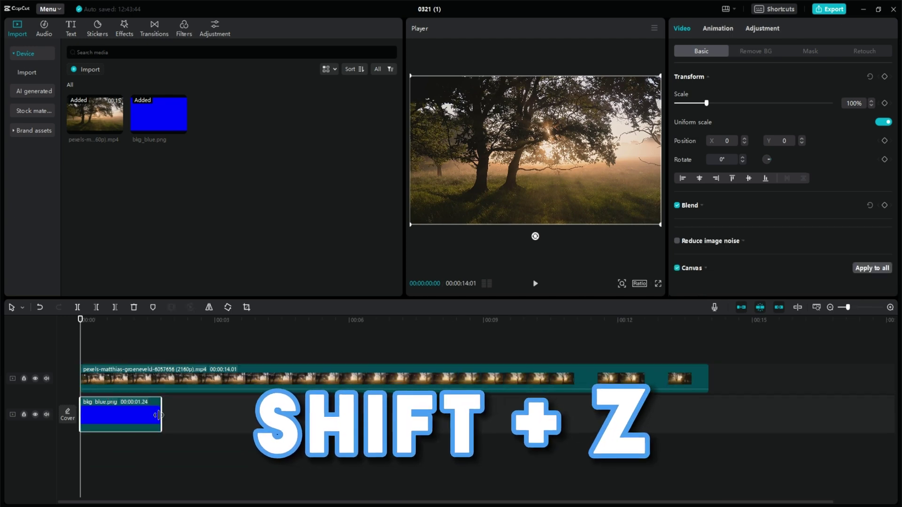
pyautogui.moveTo(160, 412); pyautogui.dragTo(709, 412)
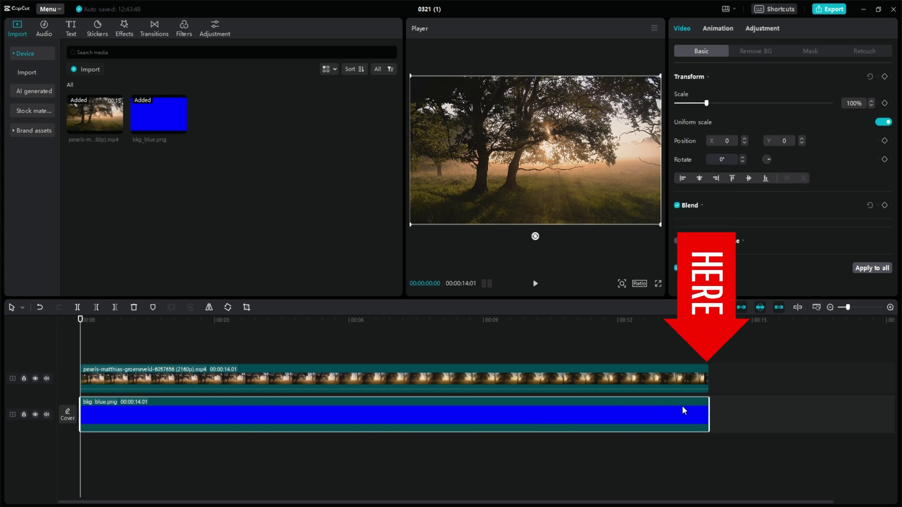
# Disable the forest clip and set the bkg_blue.png clip's blend opacity to 0%.
pyautogui.click(624, 385)
pyautogui.press('v')
pyautogui.click(610, 412)
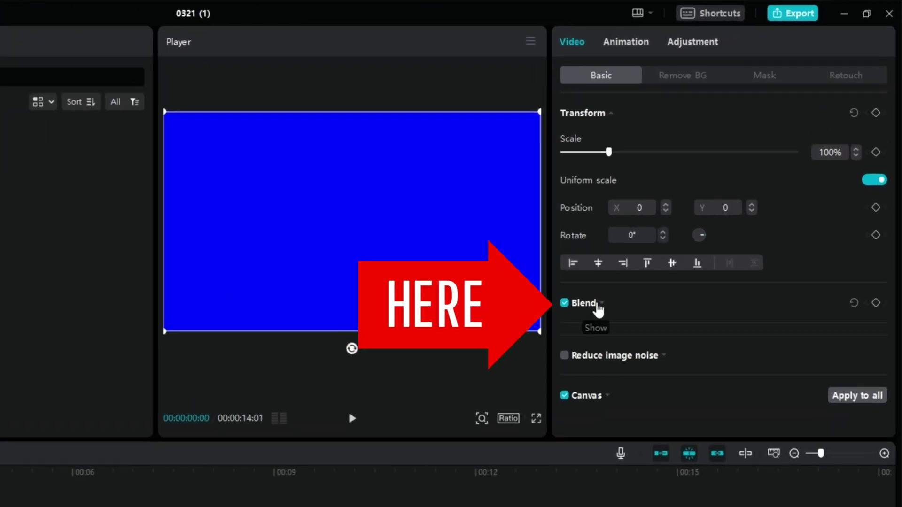
pyautogui.click(651, 254)
pyautogui.moveTo(692, 369); pyautogui.dragTo(563, 370)
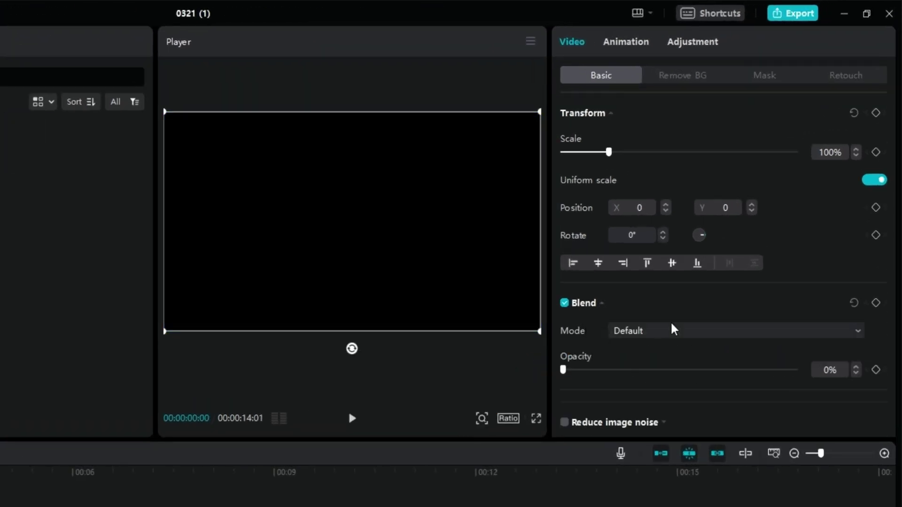
# Give the bkg_blue.png clip a solid blue canvas colour.
pyautogui.scroll(-3, 610, 413)
pyautogui.click(608, 409)
pyautogui.click(595, 476)
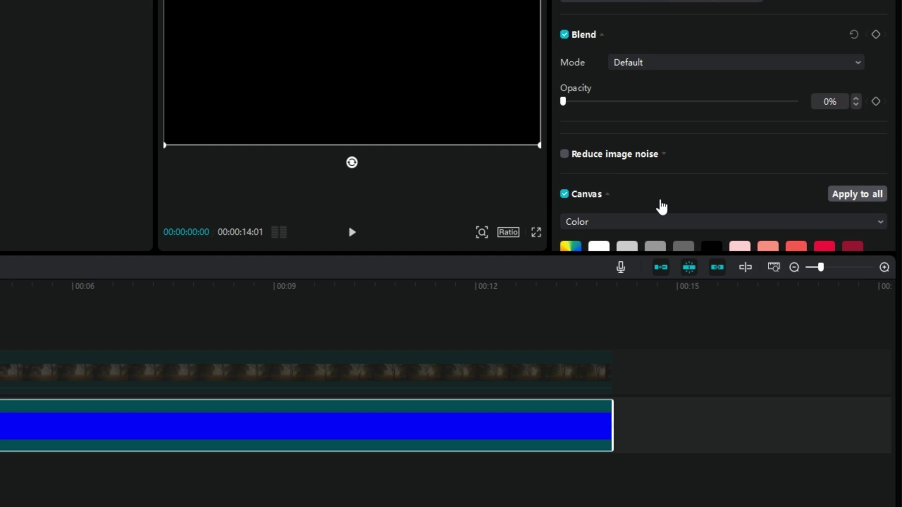
pyautogui.scroll(-1, 659, 204)
pyautogui.click(570, 153)
pyautogui.click(594, 415)
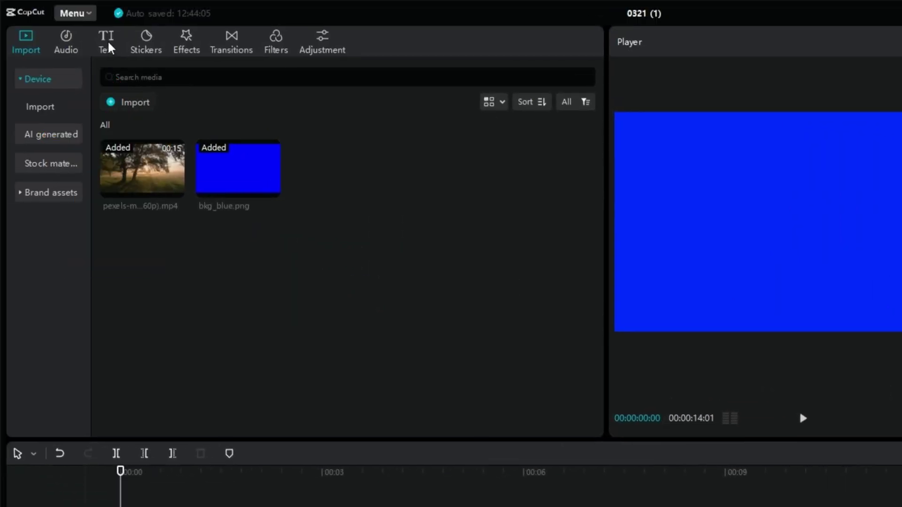
# Add a default text layer at the timeline start and extend it to the end of the clips below.
pyautogui.click(107, 43)
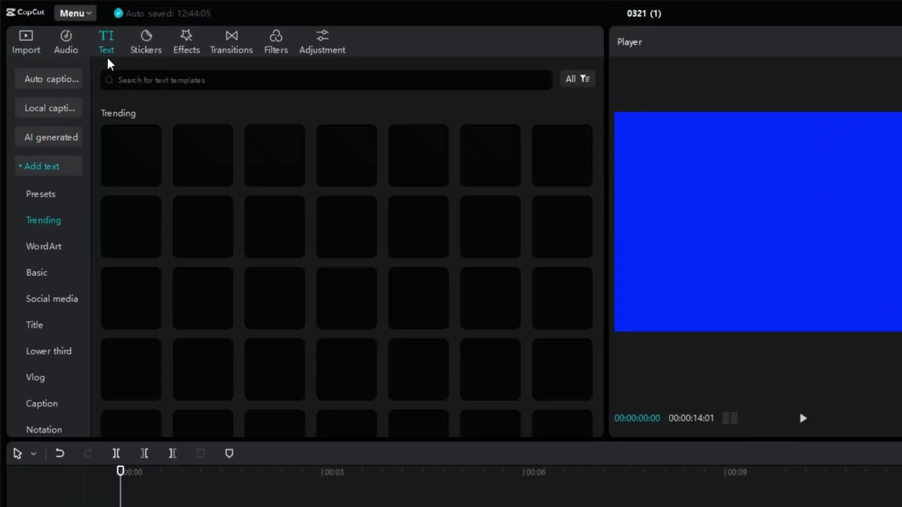
pyautogui.click(144, 181)
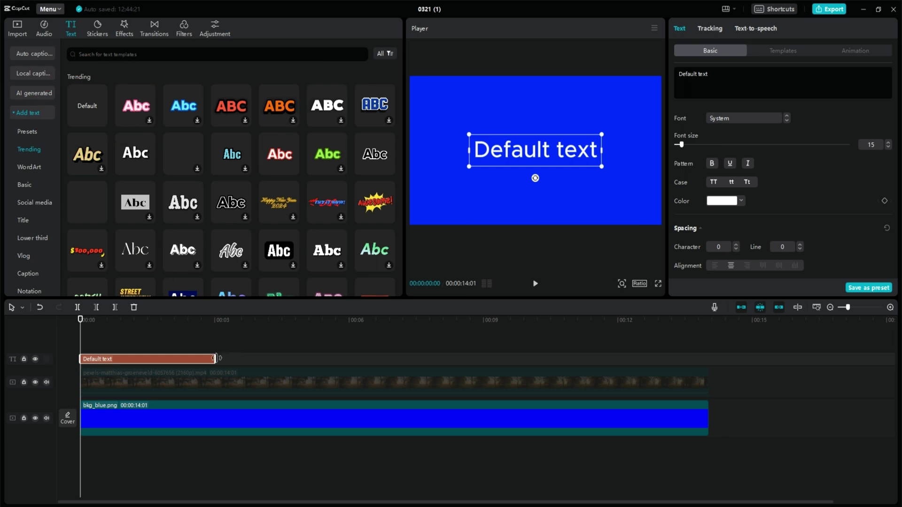
pyautogui.moveTo(216, 359); pyautogui.dragTo(709, 357)
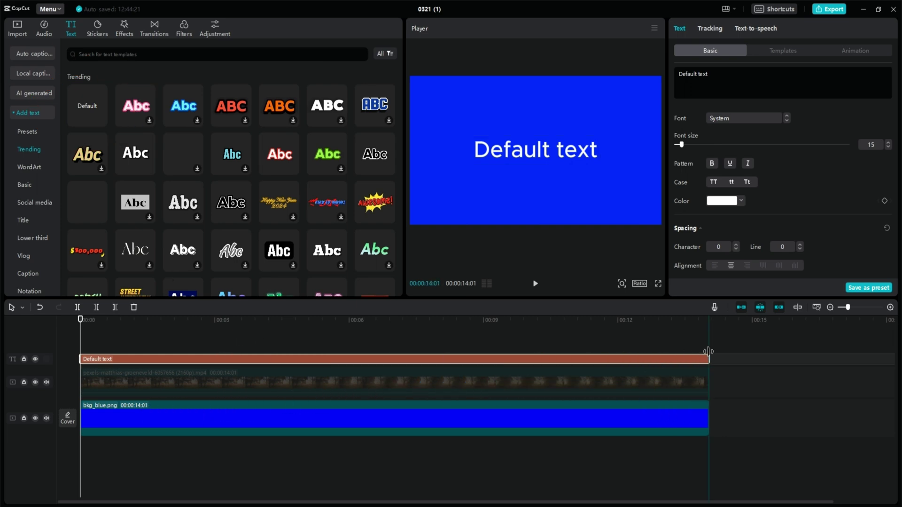
# Replace the text layer's wording with FOREST.
pyautogui.moveTo(708, 75); pyautogui.dragTo(678, 75)
pyautogui.write('DOREST')
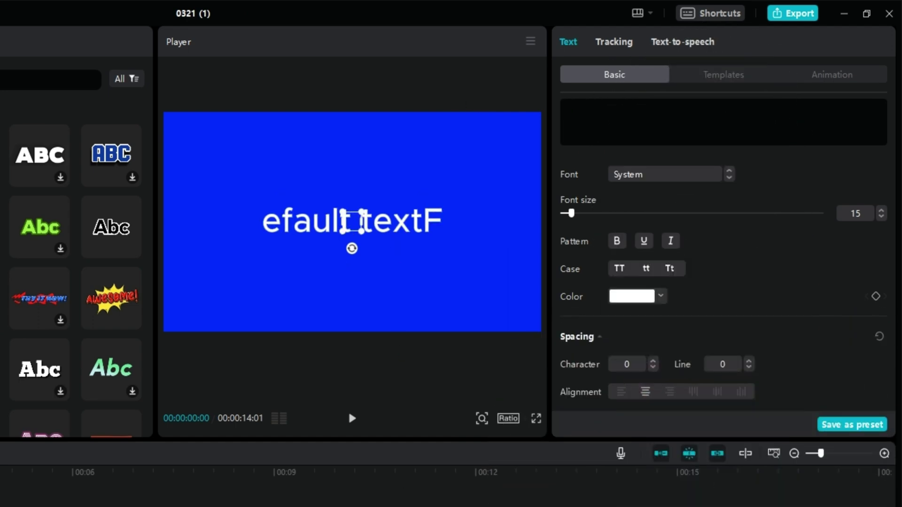
pyautogui.press('BackSpace')
pyautogui.press('BackSpace')
pyautogui.press('BackSpace')
pyautogui.press('BackSpace')
pyautogui.press('BackSpace')
pyautogui.press('BackSpace')
pyautogui.press('BackSpace')
pyautogui.press('BackSpace')
pyautogui.press('BackSpace')
pyautogui.press('BackSpace')
pyautogui.press('BackSpace')
pyautogui.press('BackSpace')
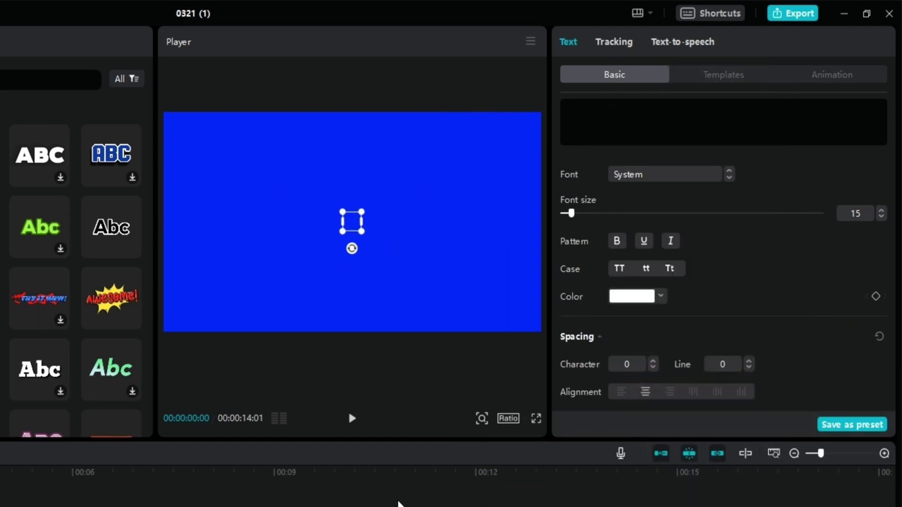
pyautogui.write('FOREST')
# Style the FOREST title with the ZY Fervent font, size 50 and yellow colour FFBF17.
pyautogui.click(647, 182)
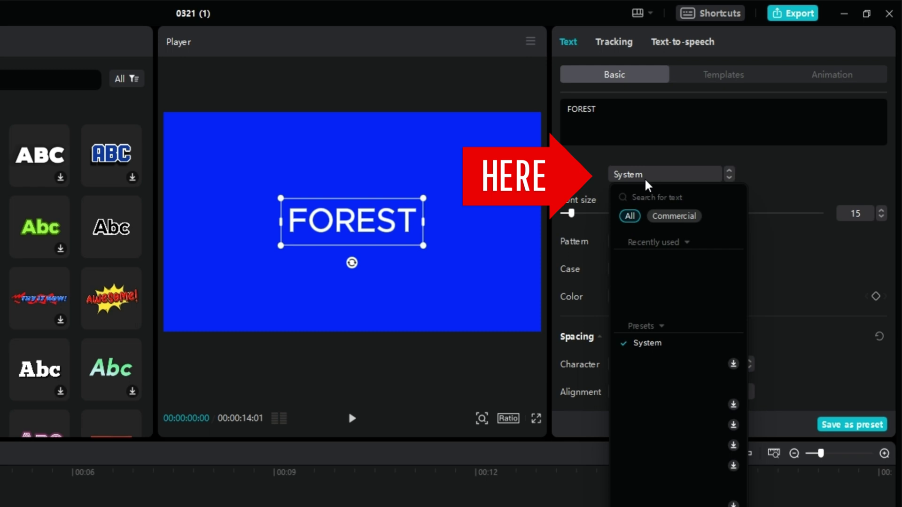
pyautogui.click(693, 256)
pyautogui.doubleClick(869, 207)
pyautogui.write('50')
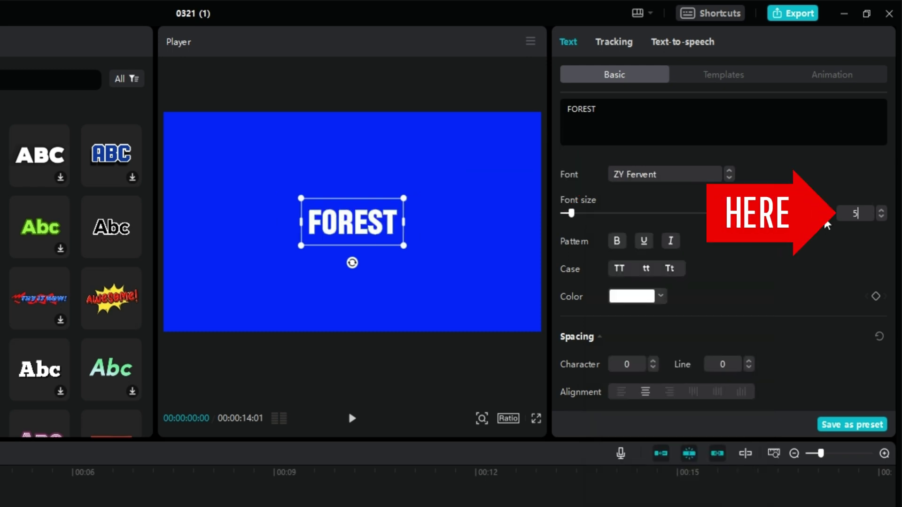
pyautogui.press('Return')
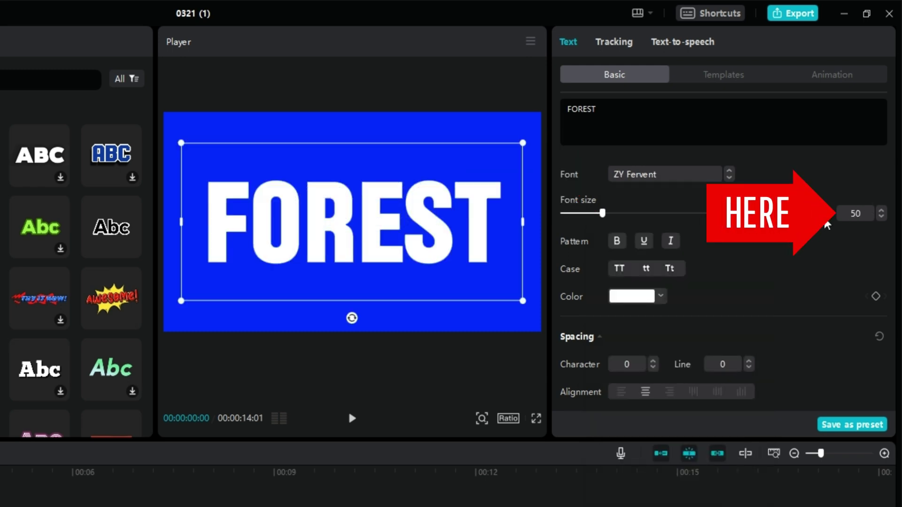
pyautogui.click(651, 296)
pyautogui.click(696, 506)
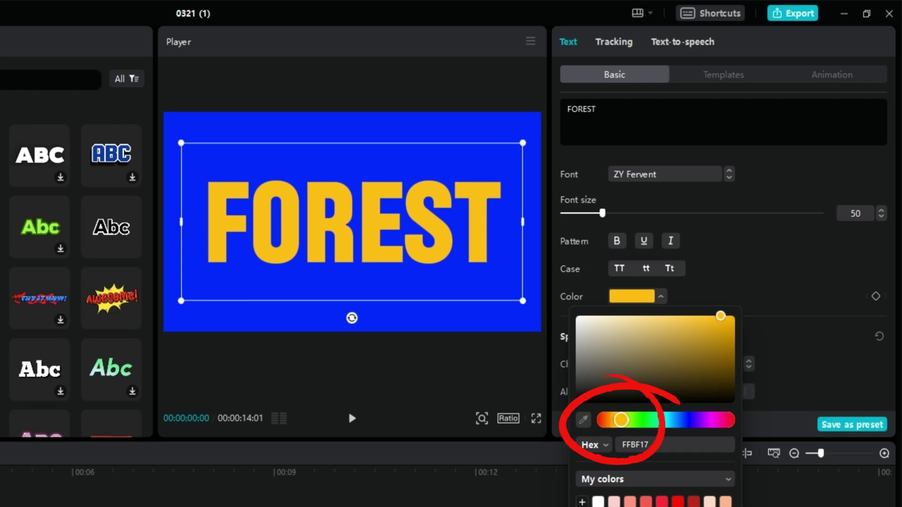
# Export the blue-background title as a video named ForestTextBlue.
pyautogui.click(792, 13)
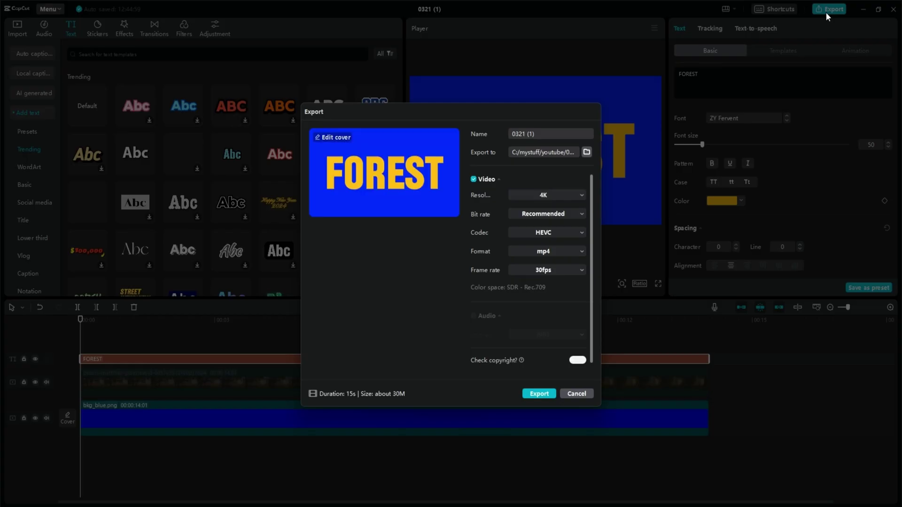
pyautogui.write('ForestTemplate')
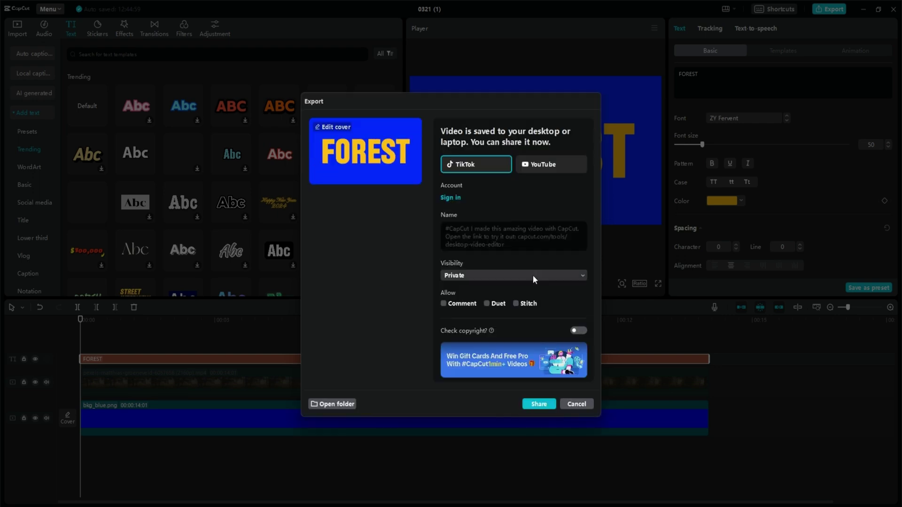
pyautogui.click(571, 404)
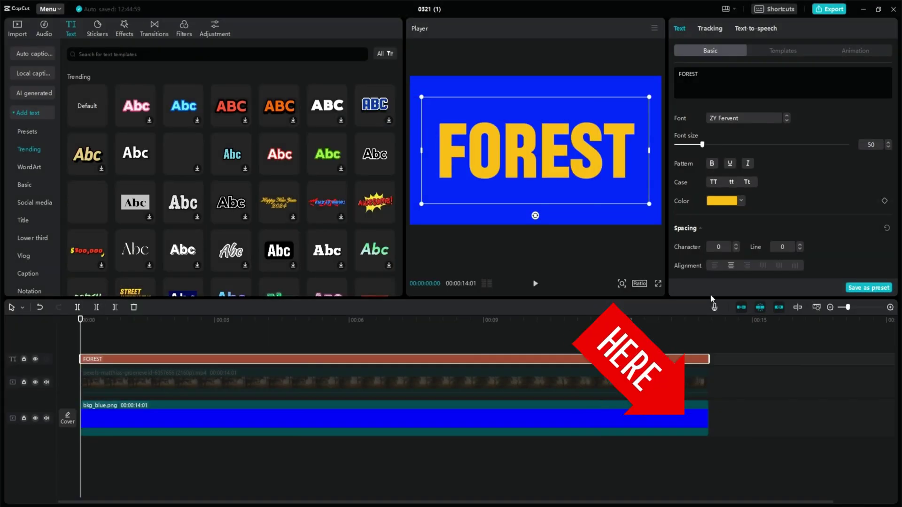
# Change the bkg_blue.png clip's canvas colour to orange FF7100.
pyautogui.click(684, 417)
pyautogui.scroll(-3, 705, 288)
pyautogui.click(681, 259)
pyautogui.click(650, 413)
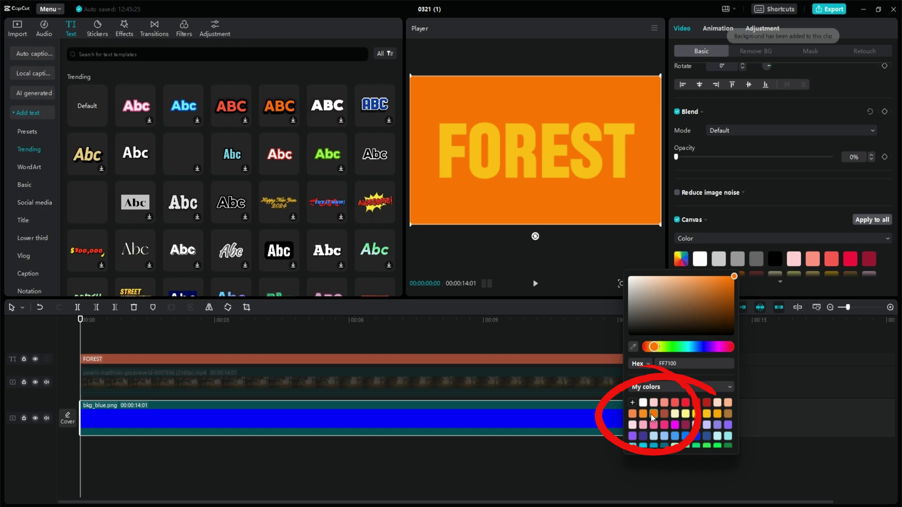
# Export the orange-background title as a video named ForestTextOrange.
pyautogui.click(832, 10)
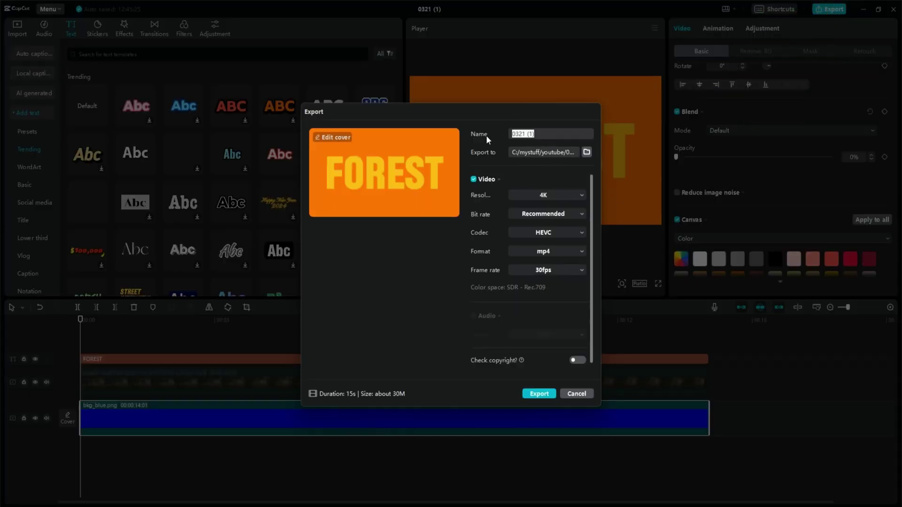
pyautogui.write('ForestText')
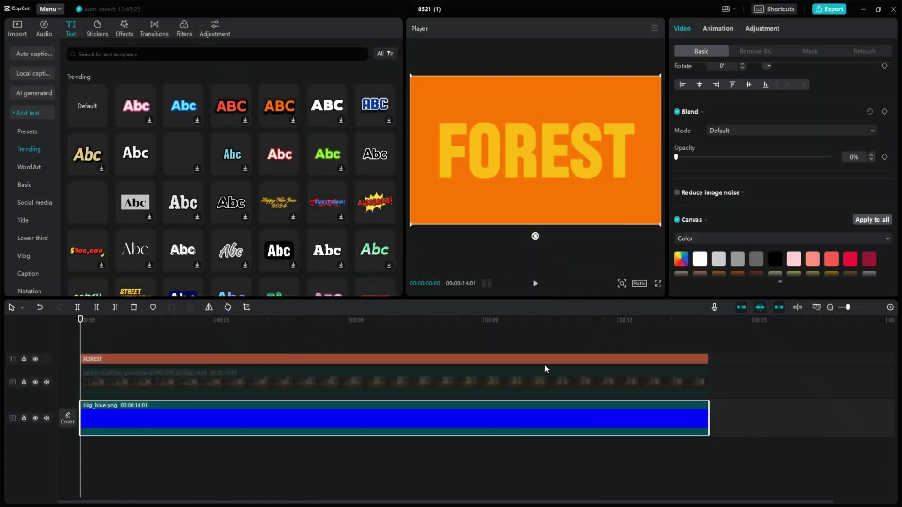
# Delete the FOREST text layer from the timeline and import the two exported title videos.
pyautogui.click(545, 359)
pyautogui.press('Delete')
pyautogui.click(17, 28)
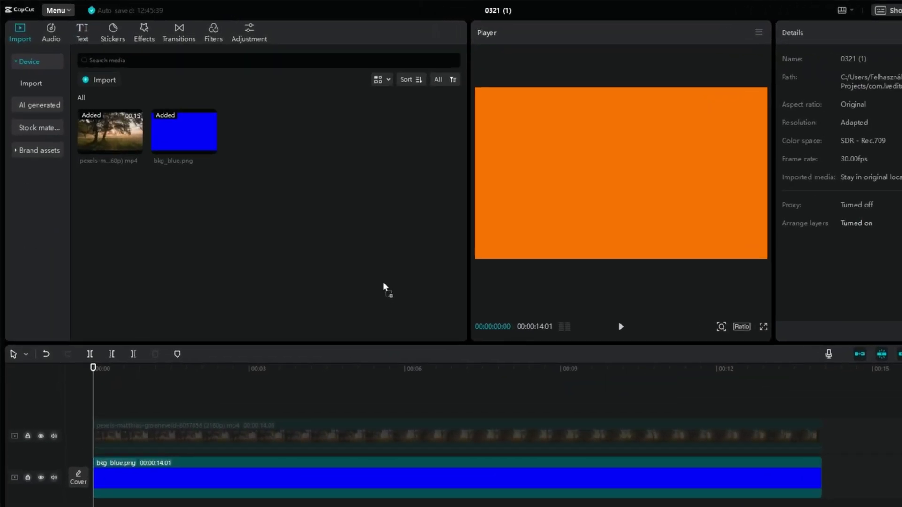
pyautogui.click(381, 279)
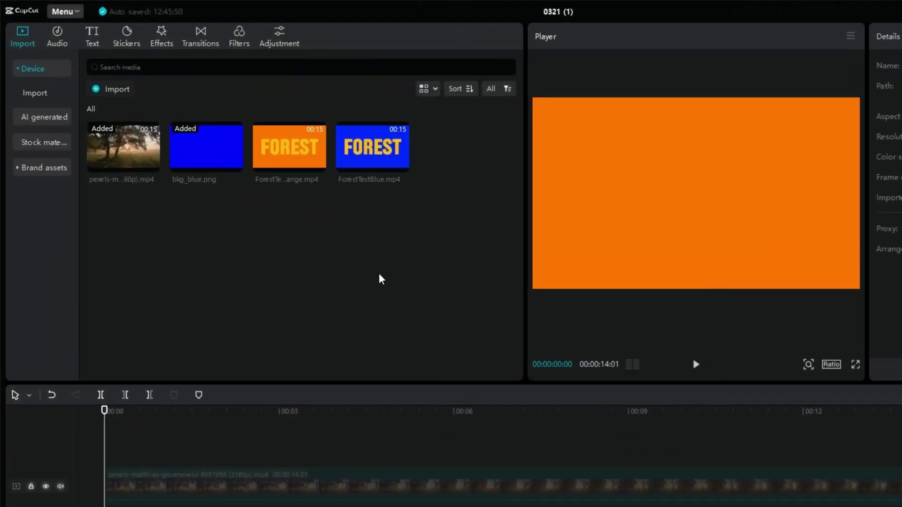
# Re-enable the forest clip and place a copy above it, starting at 00:00:00:05 and ending with the original.
pyautogui.click(390, 488)
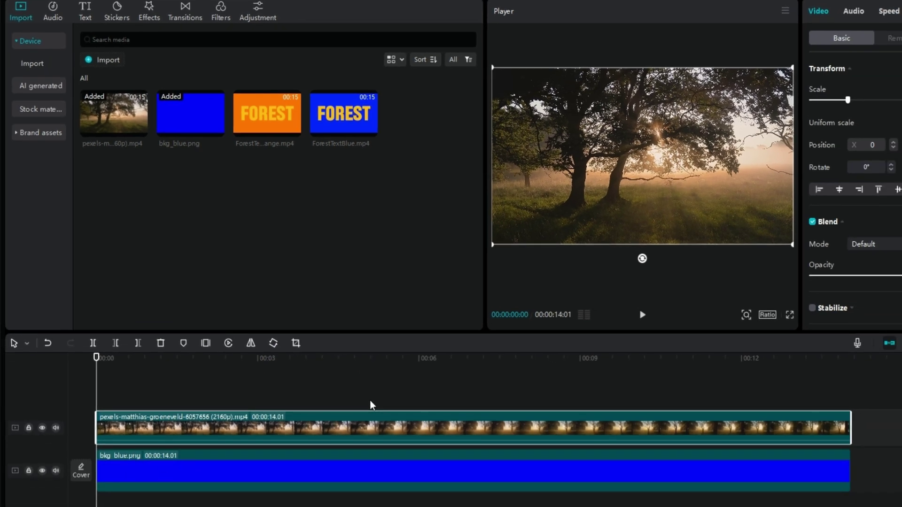
pyautogui.hotkey('ctrl', 'c')
pyautogui.hotkey('ctrl', 'v')
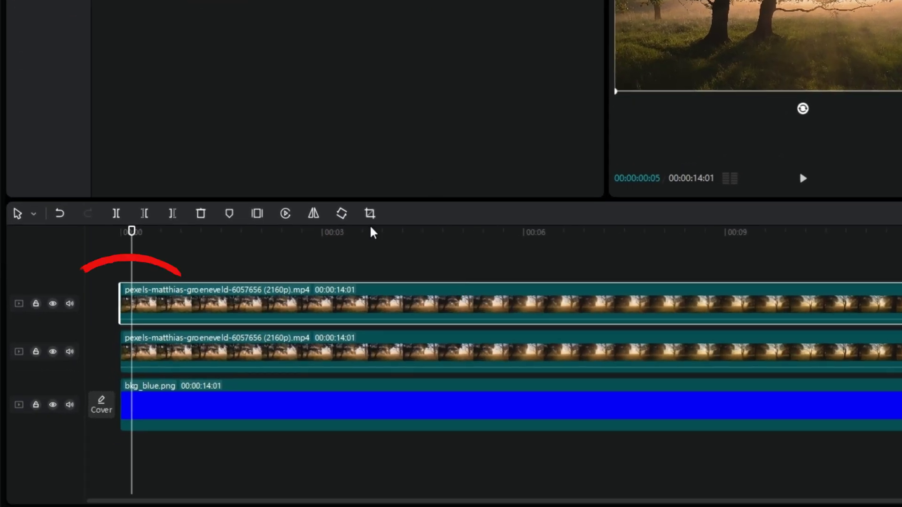
pyautogui.moveTo(328, 297); pyautogui.dragTo(339, 296)
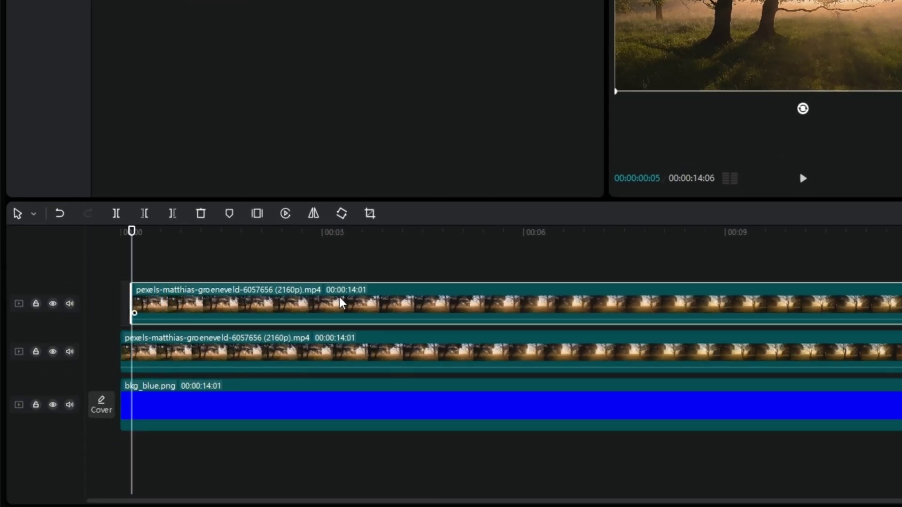
pyautogui.press('Down')
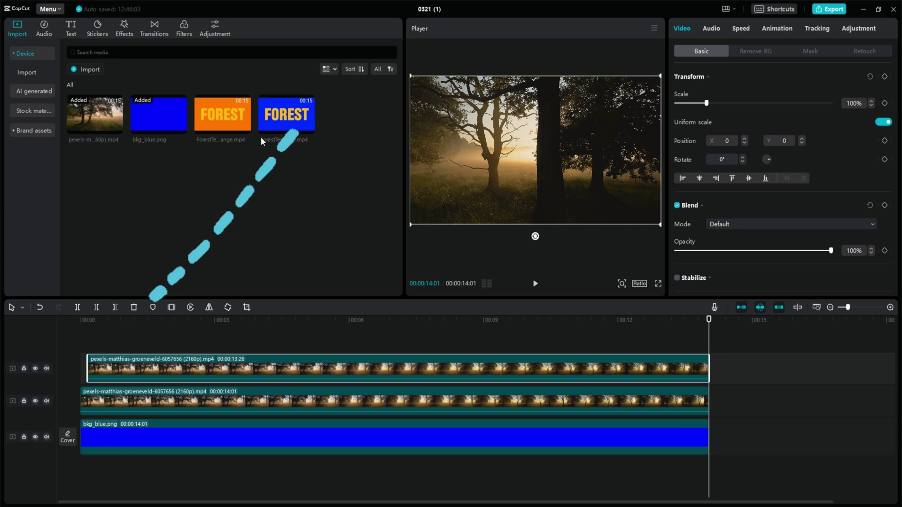
# Add ForestTextBlue.mp4 above the forest copy from the copy's start and trim it to the end of the clips below.
pyautogui.moveTo(286, 115); pyautogui.dragTo(89, 339)
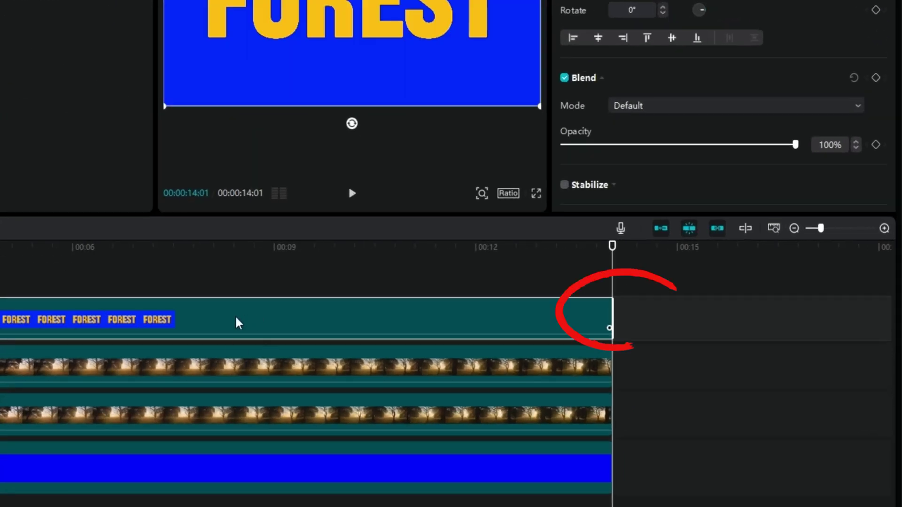
pyautogui.click(555, 338)
# Chroma-key the yellow letters out of ForestTextBlue.mp4 with the intensity set to 100.
pyautogui.click(396, 308)
pyautogui.click(681, 77)
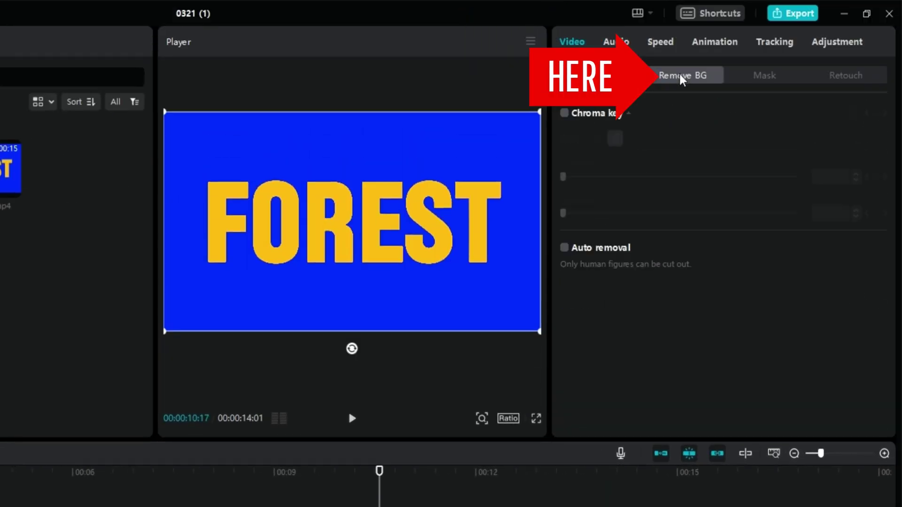
pyautogui.click(565, 113)
pyautogui.click(615, 138)
pyautogui.click(485, 192)
pyautogui.moveTo(563, 176); pyautogui.dragTo(798, 177)
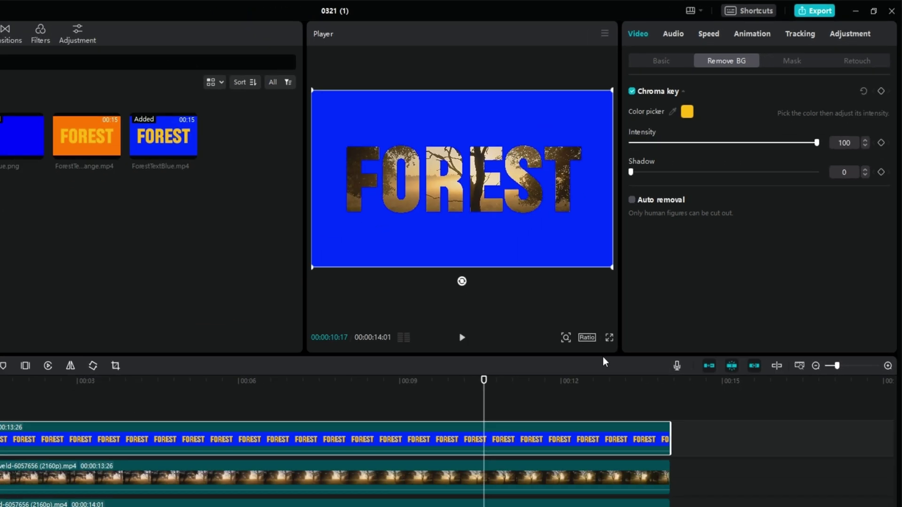
# Combine the blue title and the forest copy into a compound clip and chroma-key its blue background at intensity 9.
pyautogui.click(433, 400)
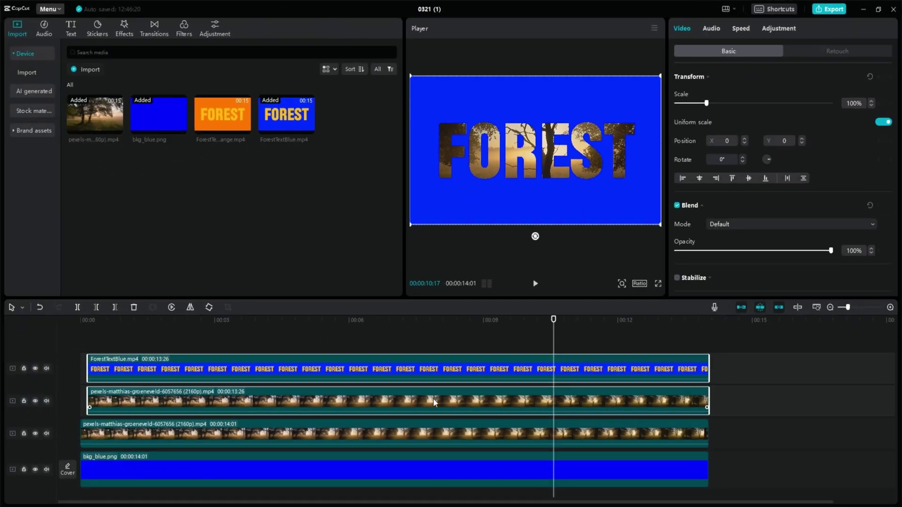
pyautogui.rightClick(433, 398)
pyautogui.click(467, 371)
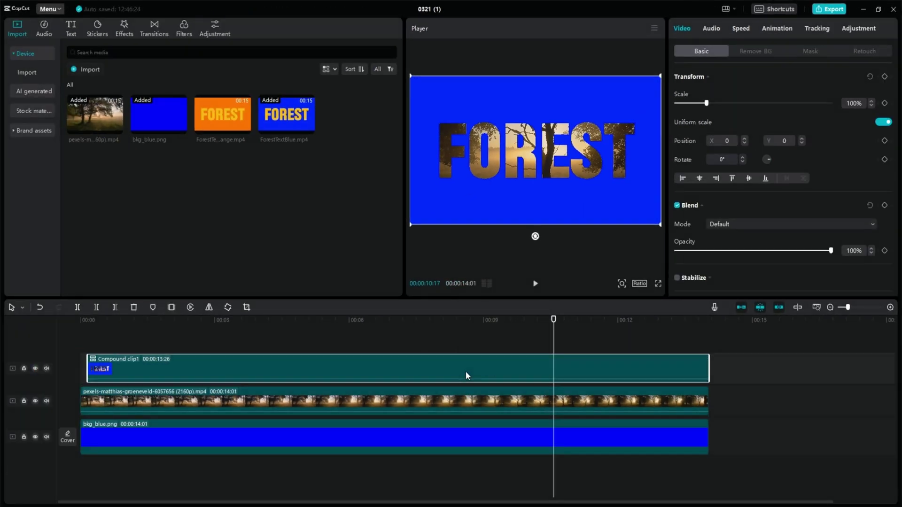
pyautogui.click(751, 51)
pyautogui.click(677, 76)
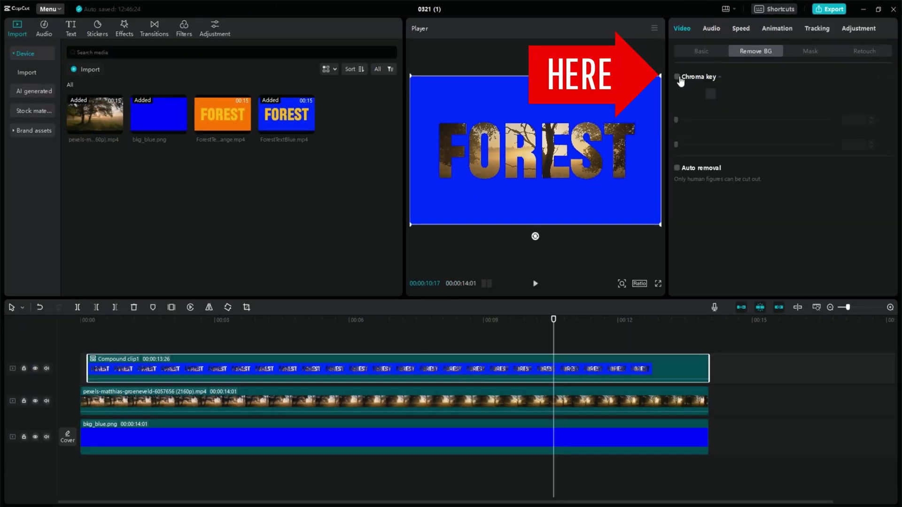
pyautogui.moveTo(677, 120); pyautogui.dragTo(688, 120)
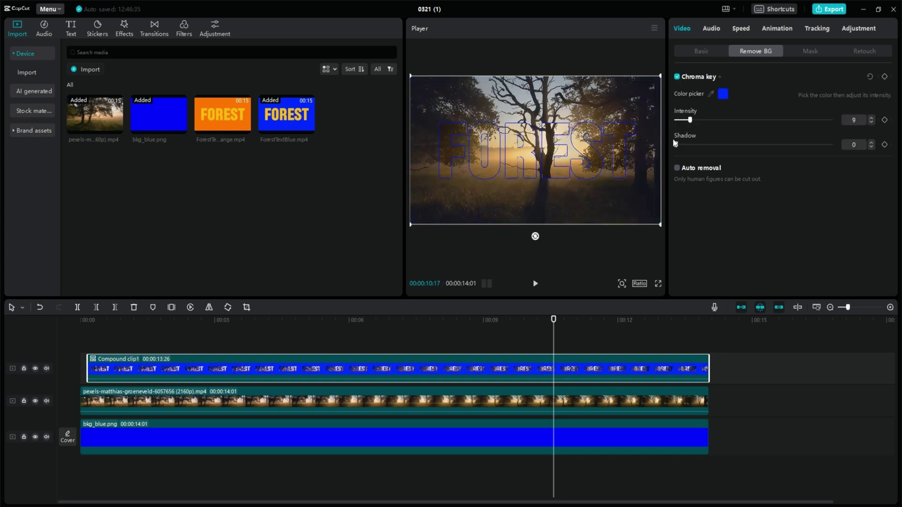
# Check the letter edges in full screen while raising the blue chroma key's intensity to 77 and finally 100.
pyautogui.click(657, 282)
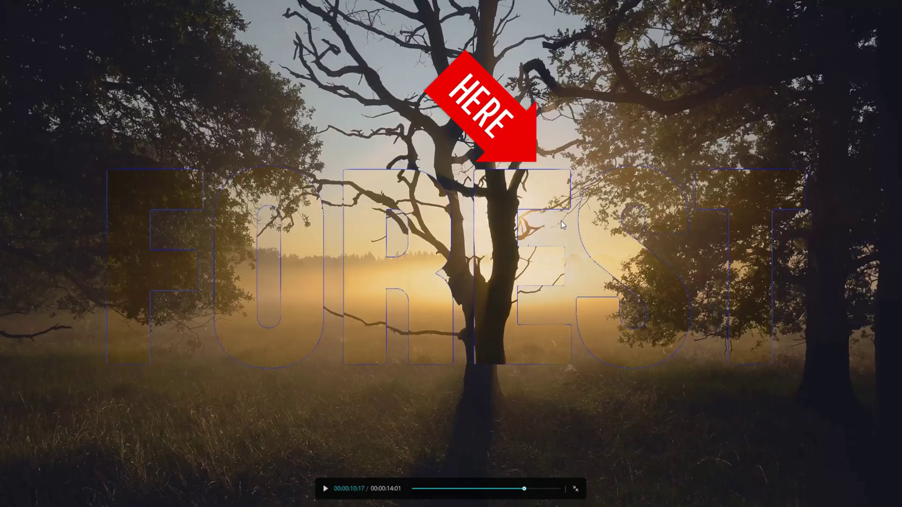
pyautogui.press('Escape')
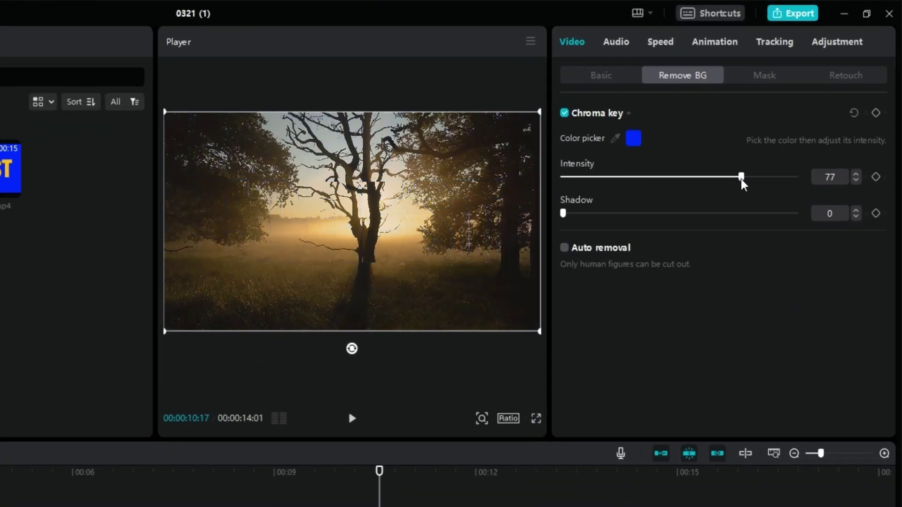
pyautogui.click(536, 418)
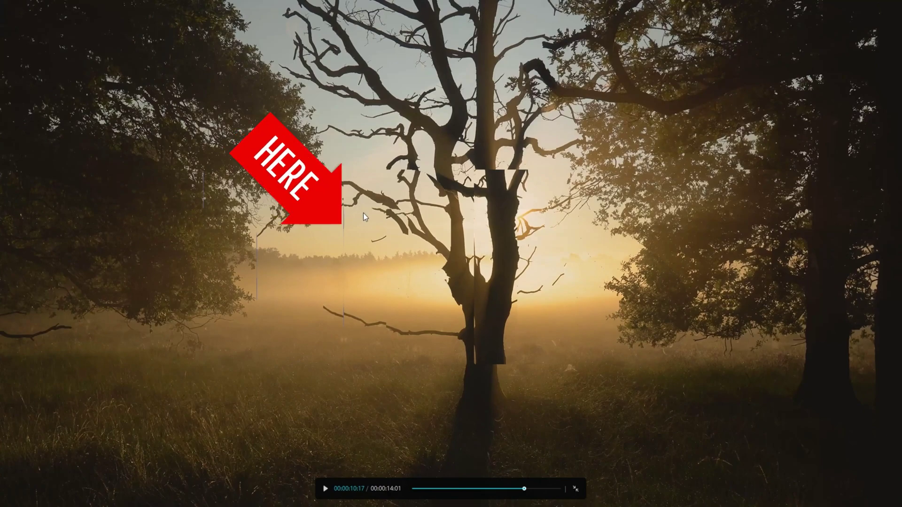
pyautogui.press('Escape')
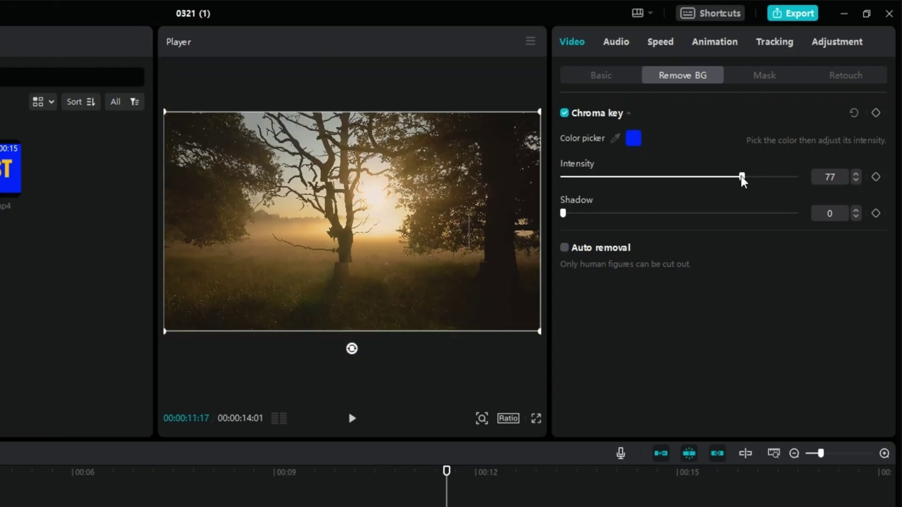
pyautogui.click(536, 418)
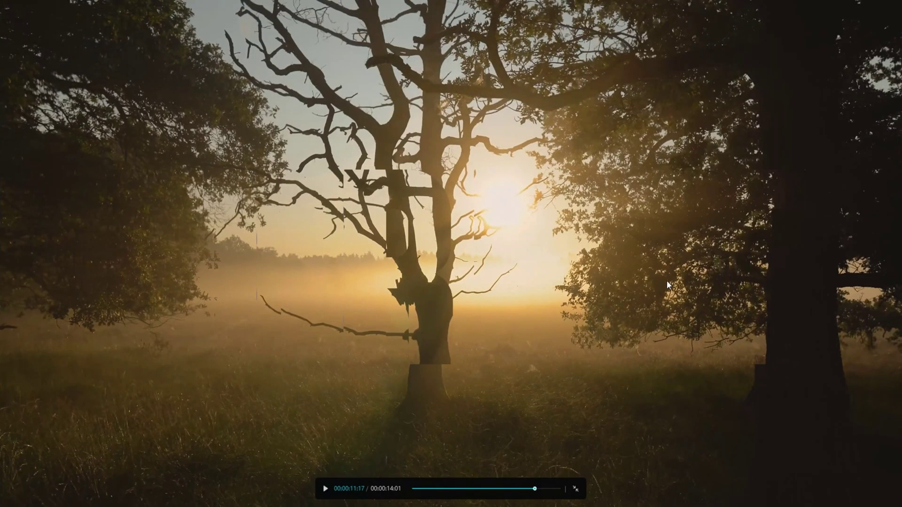
pyautogui.press('space')
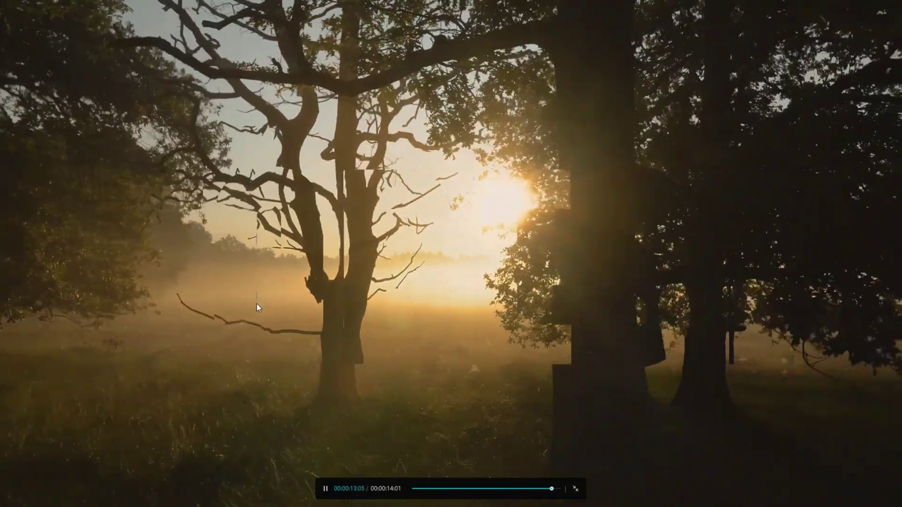
pyautogui.press('Escape')
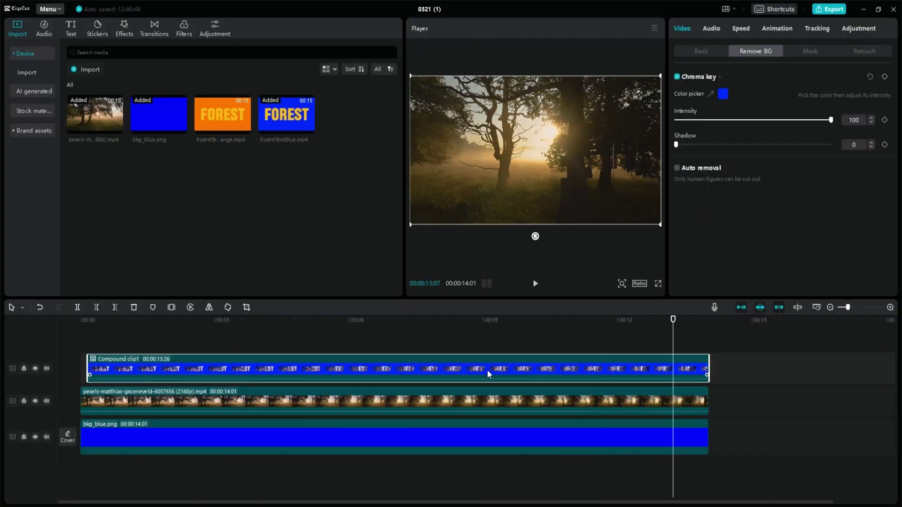
# Undo the compound clip and replace the blue title with ForestTextOrange.mp4, starting at the forest copy's start.
pyautogui.rightClick(473, 351)
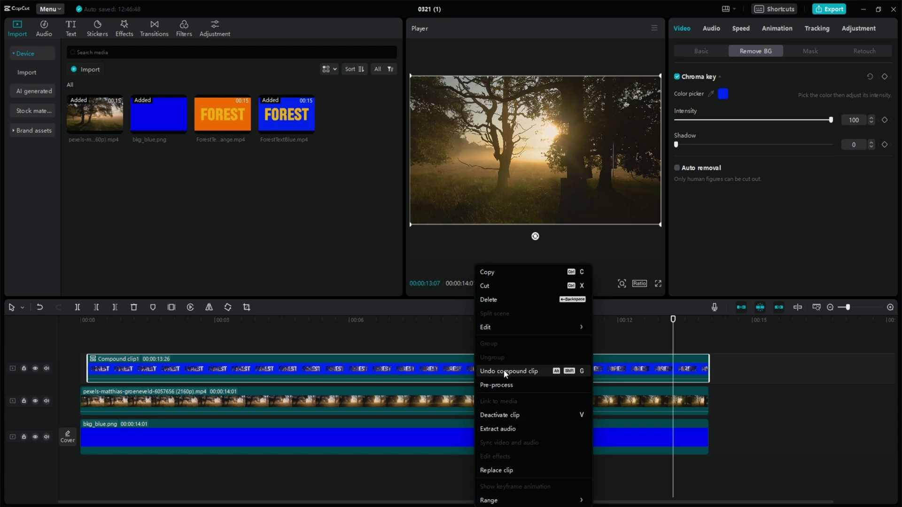
pyautogui.click(504, 370)
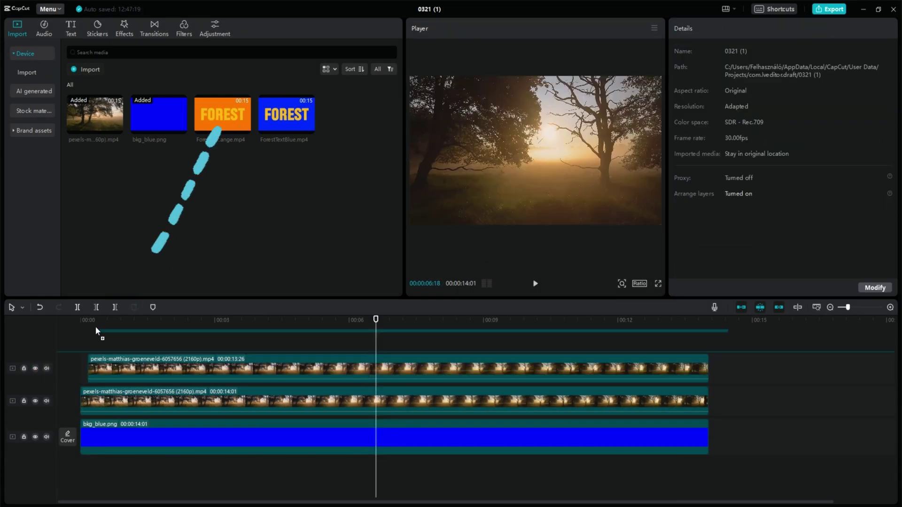
pyautogui.moveTo(96, 328); pyautogui.dragTo(98, 342)
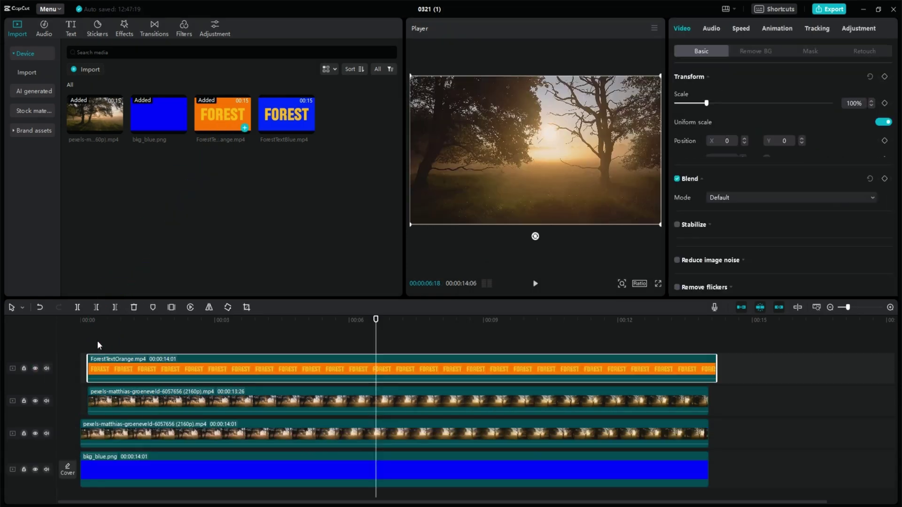
# Trim ForestTextOrange.mp4 so it ends together with the forest clips below.
pyautogui.press('Up')
pyautogui.press('Up')
pyautogui.press('Down')
pyautogui.press('Down')
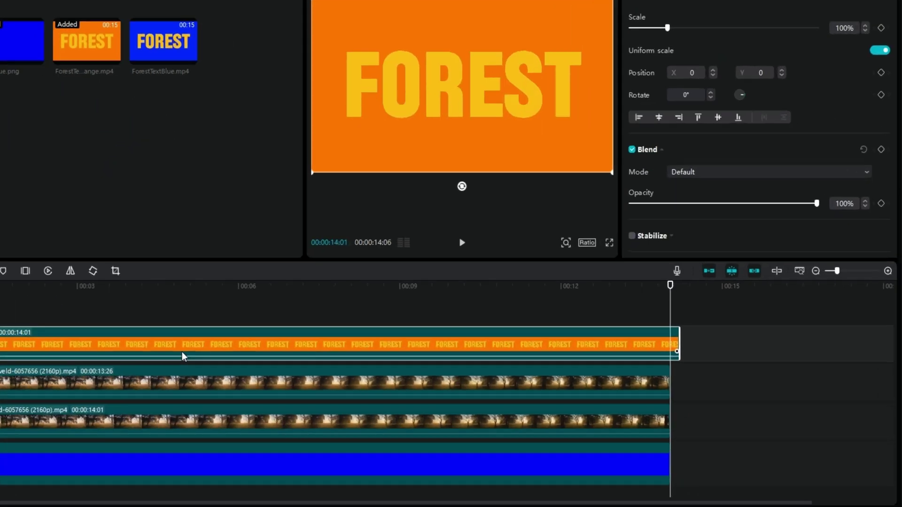
pyautogui.press('w')
# Chroma-key the yellow letters out of ForestTextOrange.mp4 with the intensity set to 2.
pyautogui.click(674, 52)
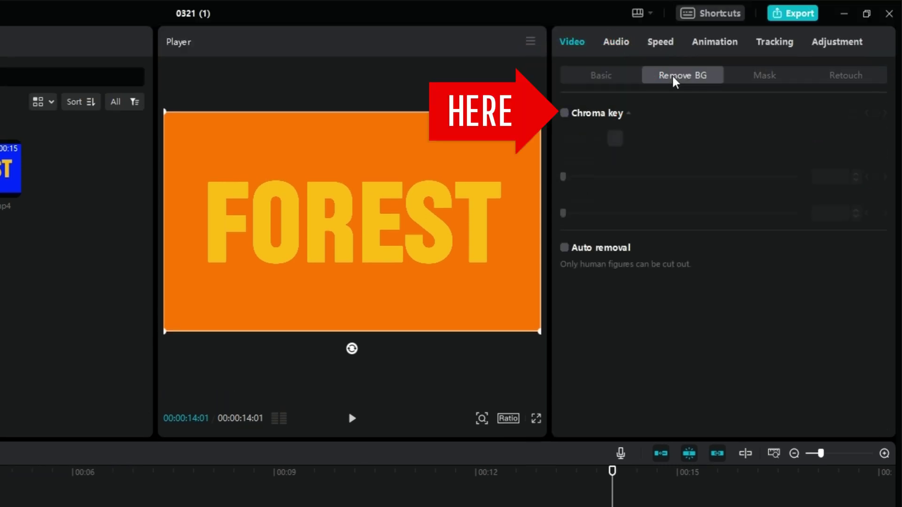
pyautogui.click(567, 114)
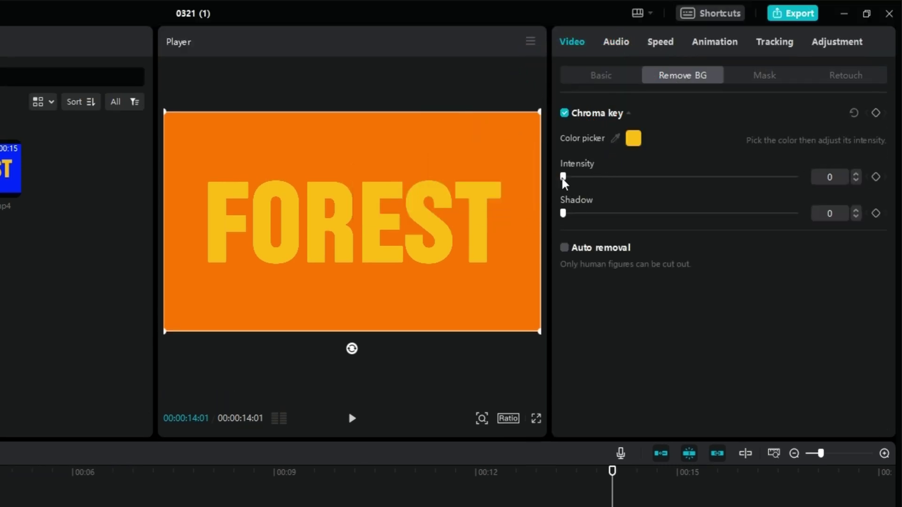
pyautogui.moveTo(563, 177); pyautogui.dragTo(546, 184)
pyautogui.click(855, 175)
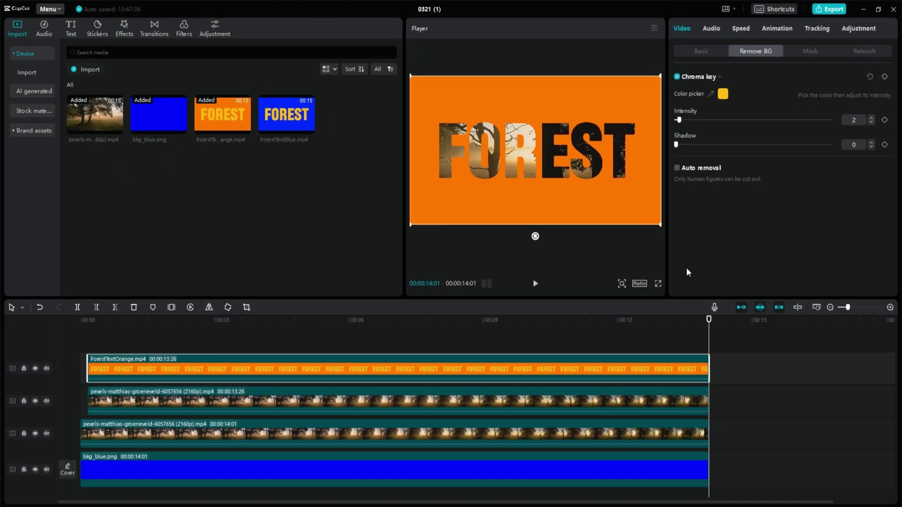
# Combine ForestTextOrange.mp4 and the forest copy beneath it into a compound clip.
pyautogui.keyDown('ctrl'); pyautogui.click(651, 403); pyautogui.keyUp('ctrl')
pyautogui.rightClick(641, 402)
pyautogui.click(667, 372)
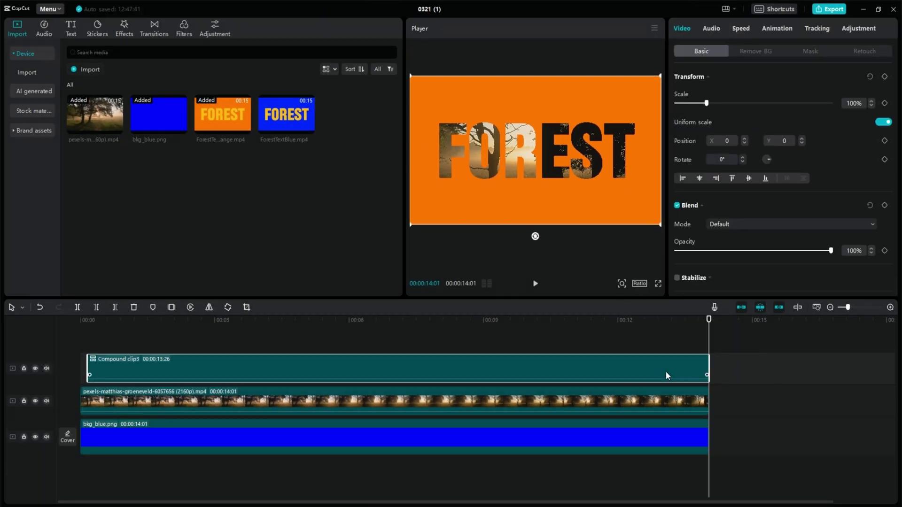
# Chroma-key the orange background out of the compound clip by raising the intensity slightly, and check it in full screen.
pyautogui.click(749, 53)
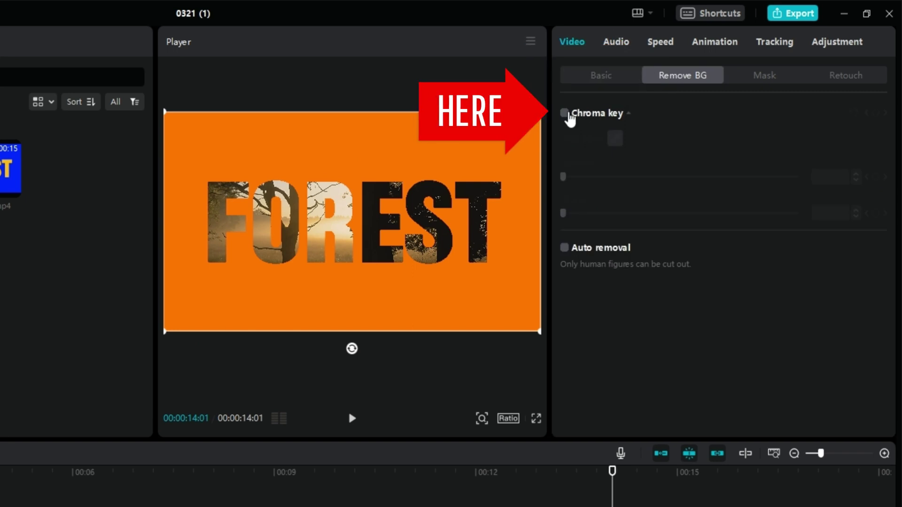
pyautogui.click(566, 113)
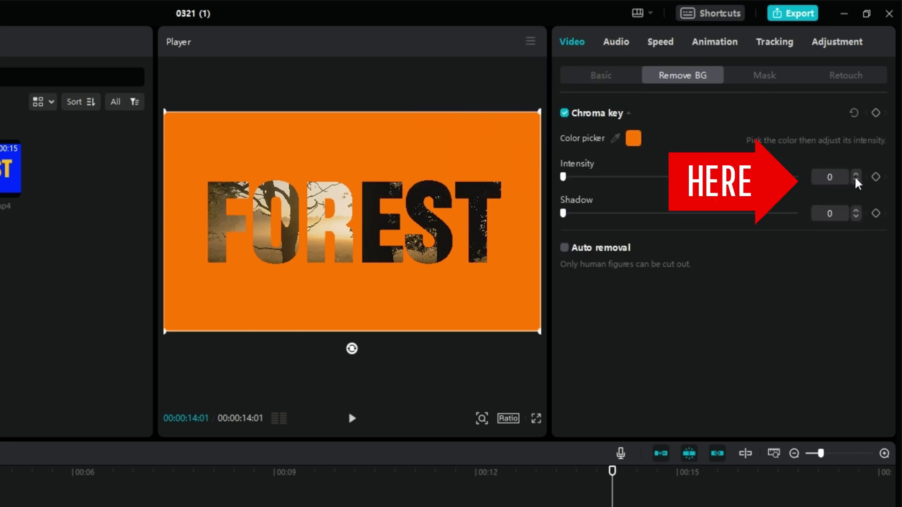
pyautogui.click(856, 177)
pyautogui.click(856, 177)
pyautogui.click(536, 419)
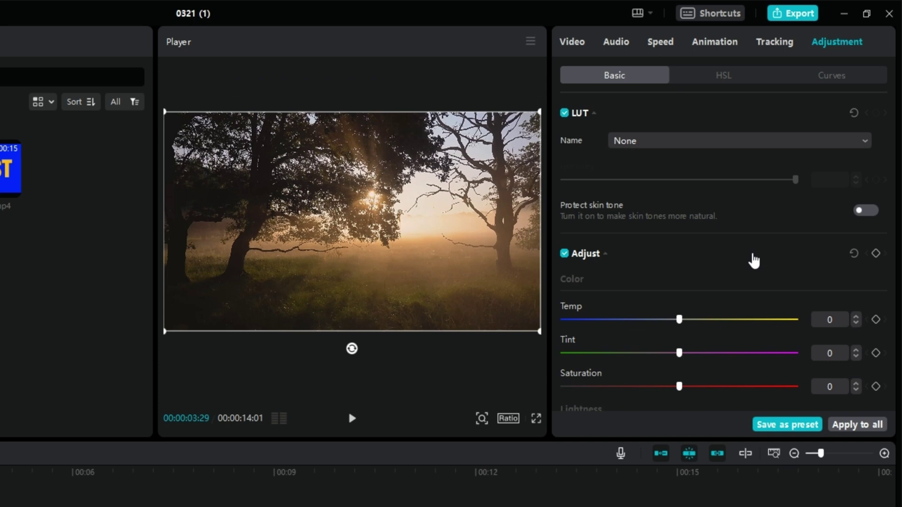
# Set the compound clip's exposure to 10 and check the title in full screen.
pyautogui.scroll(-3, 754, 278)
pyautogui.moveTo(681, 296); pyautogui.dragTo(704, 297)
pyautogui.click(536, 419)
pyautogui.press('Escape')
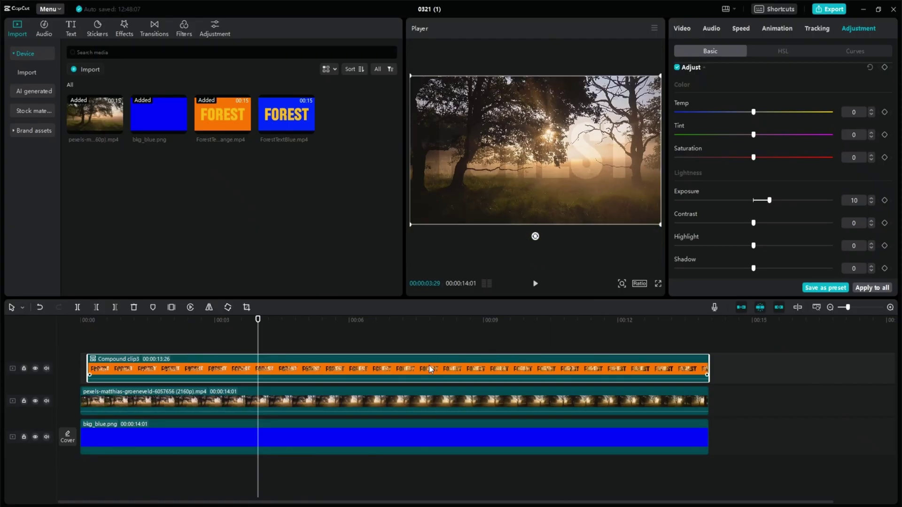
# Duplicate the compound clip onto the track above from 00:00:00:05 and set the copy's exposure to 0.
pyautogui.hotkey('ctrl', 'c')
pyautogui.hotkey('ctrl', 'v')
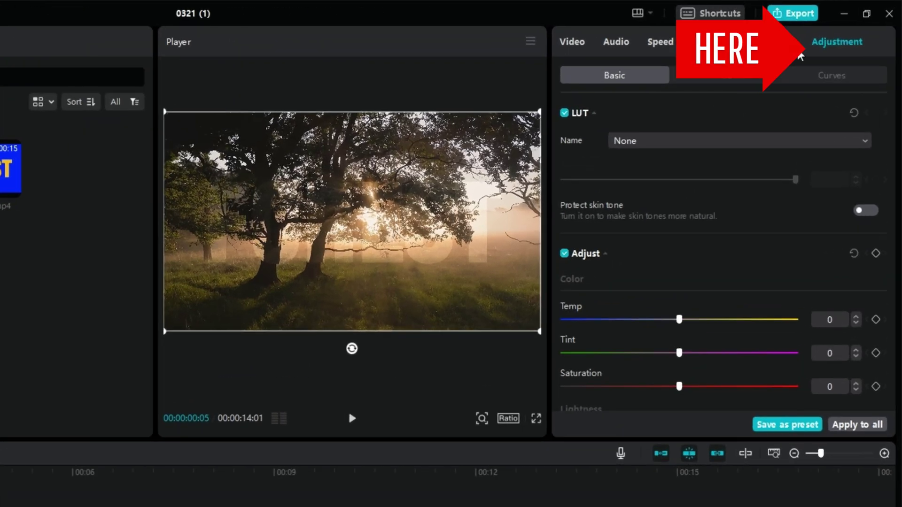
pyautogui.scroll(-3, 802, 171)
pyautogui.moveTo(769, 221); pyautogui.dragTo(754, 223)
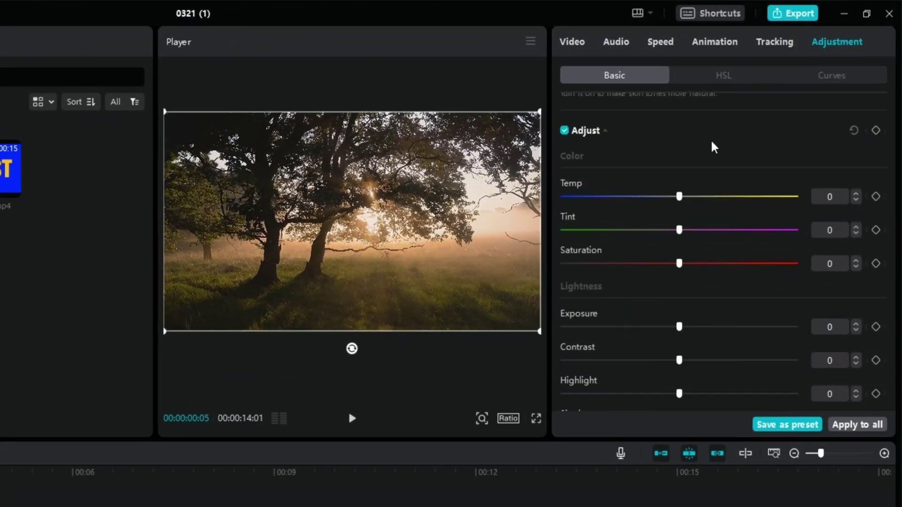
# Apply a Horizontal mask to the upper compound clip, rotated to -183° with a feather of 52.
pyautogui.click(578, 44)
pyautogui.click(752, 77)
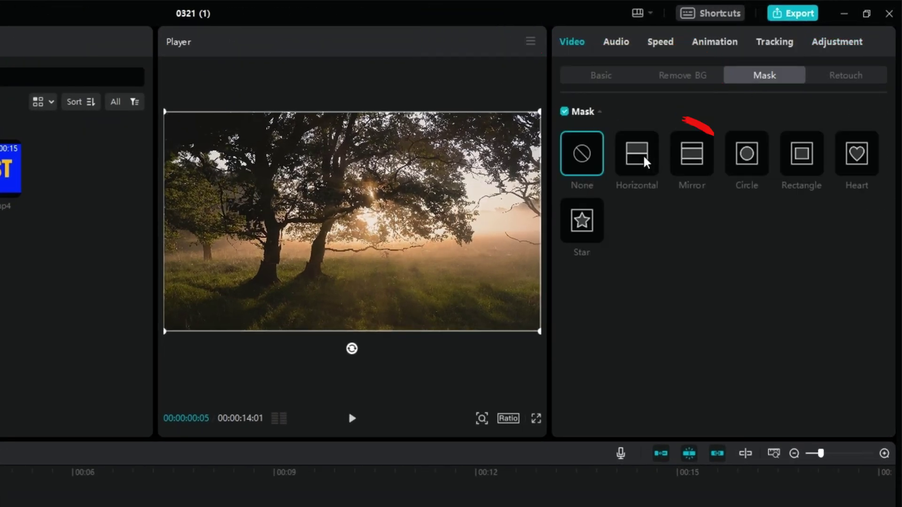
pyautogui.click(639, 151)
pyautogui.moveTo(378, 255); pyautogui.dragTo(381, 215)
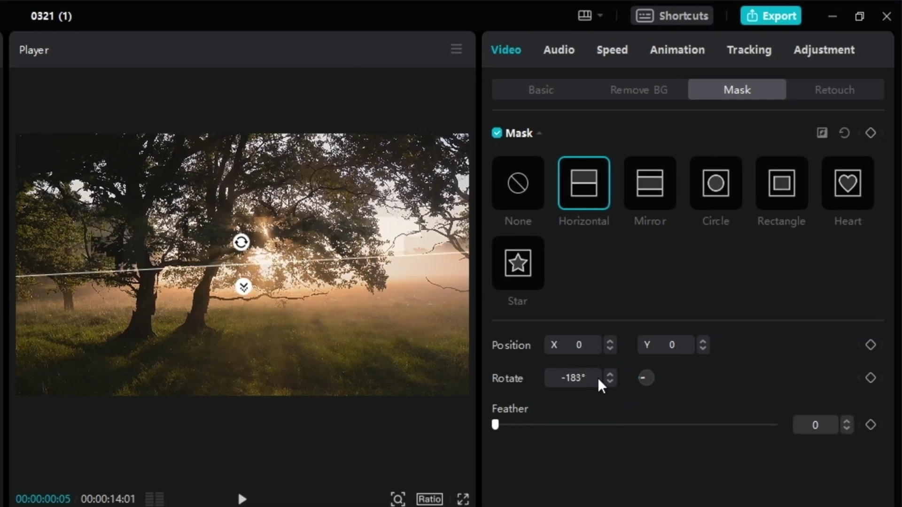
pyautogui.moveTo(497, 425); pyautogui.dragTo(639, 425)
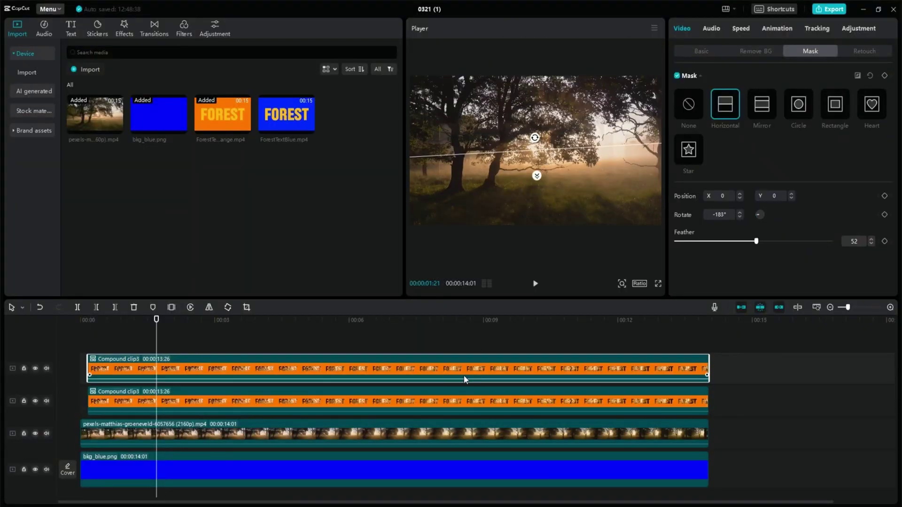
# Raise the lower compound clip's exposure to 23 and play the result in full screen.
pyautogui.click(470, 400)
pyautogui.click(848, 29)
pyautogui.scroll(-1, 788, 224)
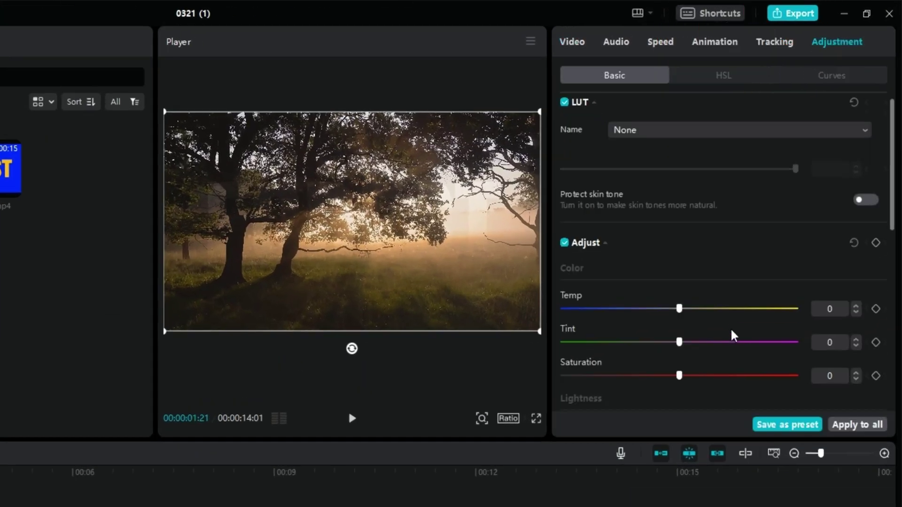
pyautogui.scroll(-7, 732, 330)
pyautogui.scroll(3, 725, 199)
pyautogui.moveTo(680, 192); pyautogui.dragTo(708, 206)
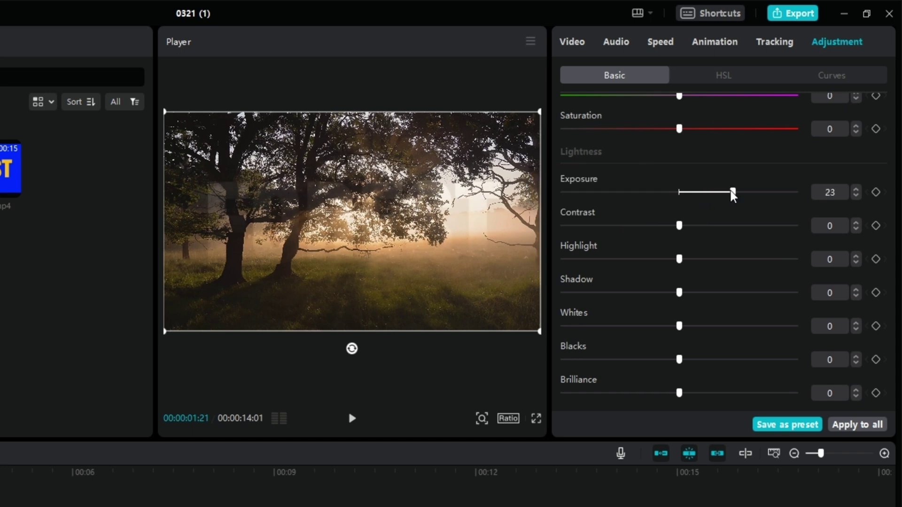
pyautogui.press('space')
pyautogui.click(536, 418)
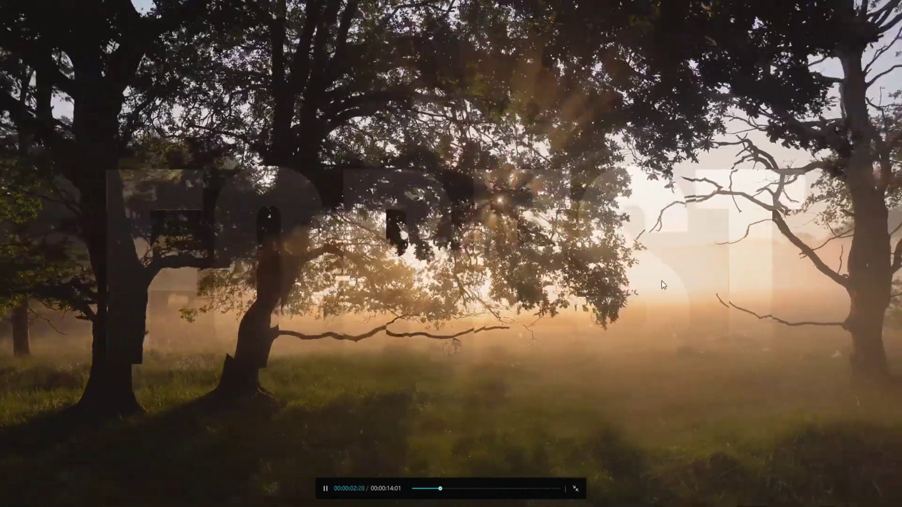